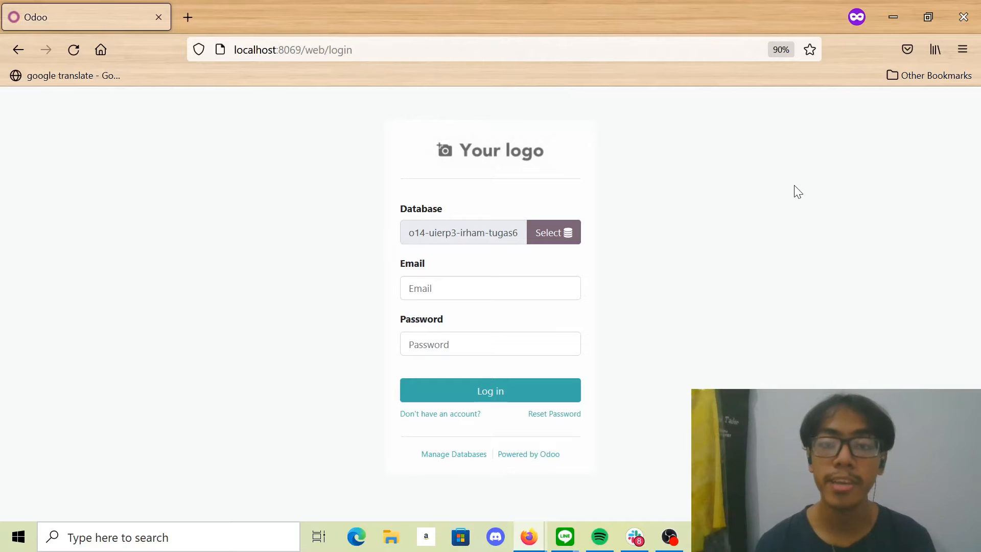
- Log in to the o14-uierp3-irham-tugas6 database with the saved Gmail account e-mail and the account password
left_click(473, 290)
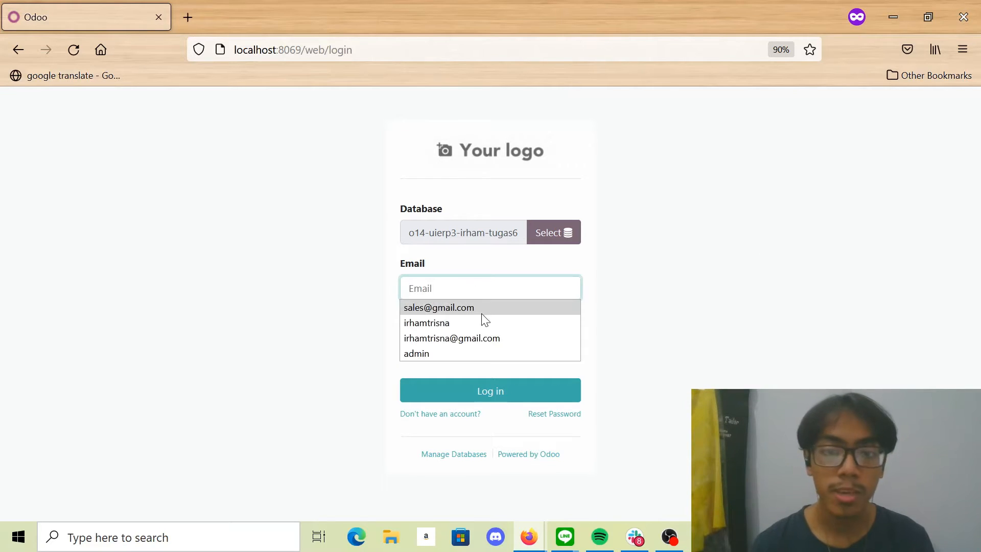
left_click(501, 340)
left_click(502, 351)
type("a")
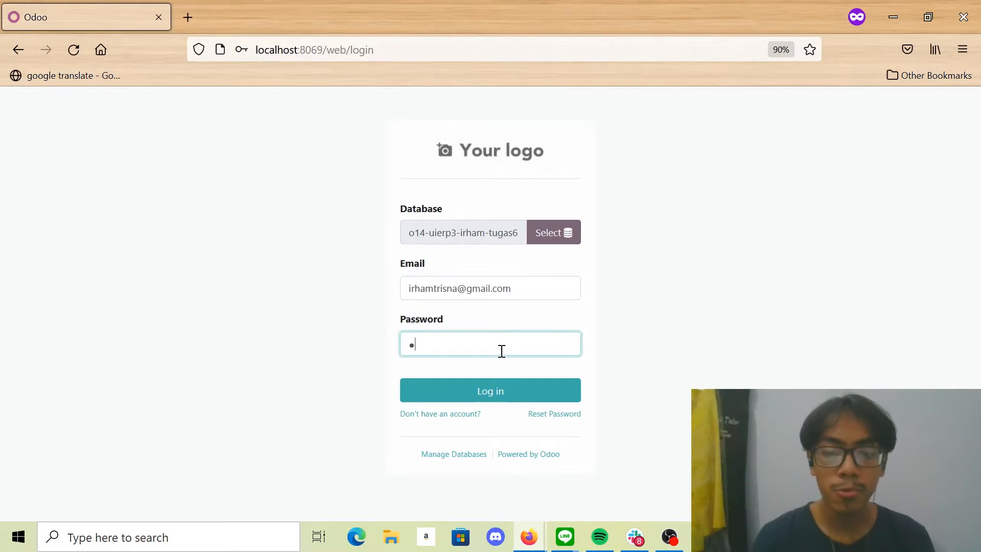
key("Return")
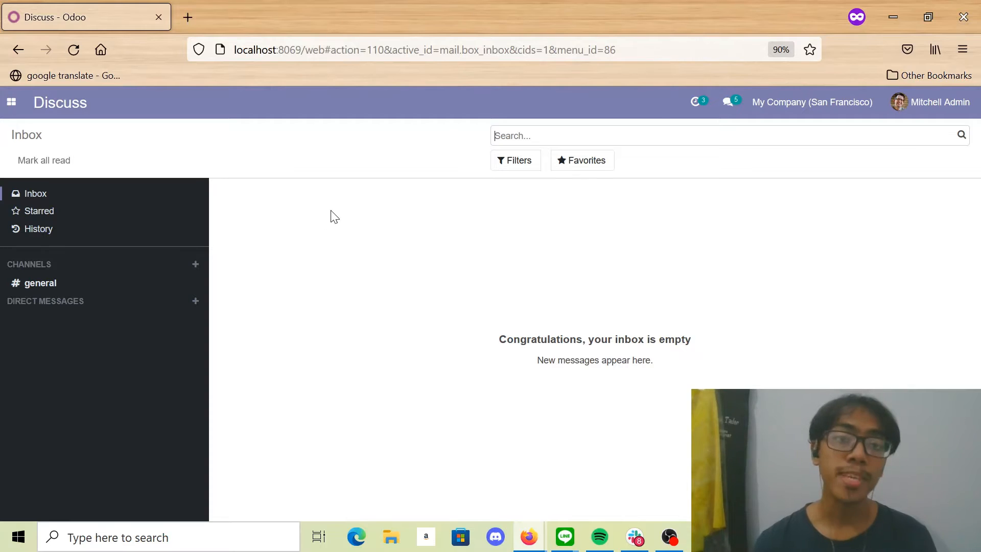
- Create a new product category in the Inventory configuration and name it "All / Music"
left_click(11, 103)
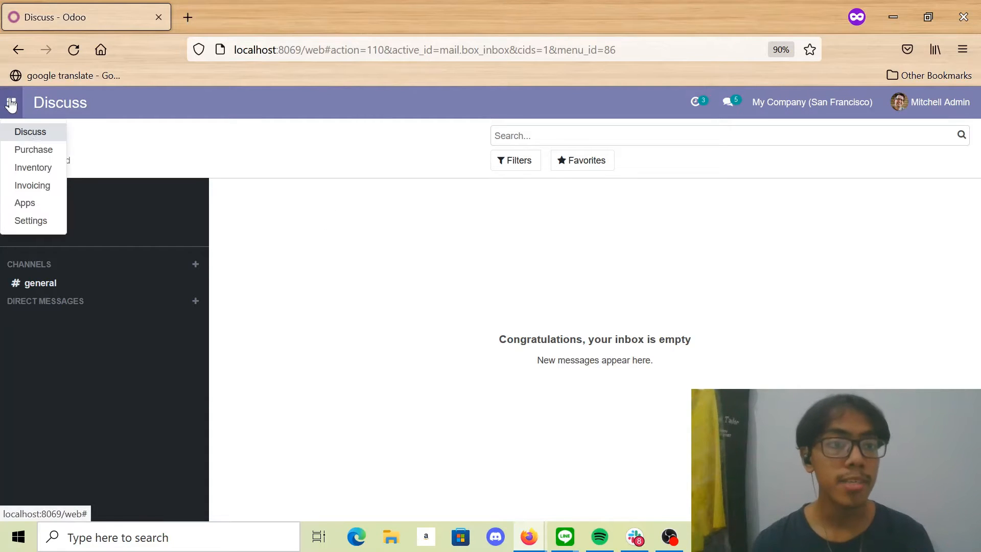
left_click(47, 174)
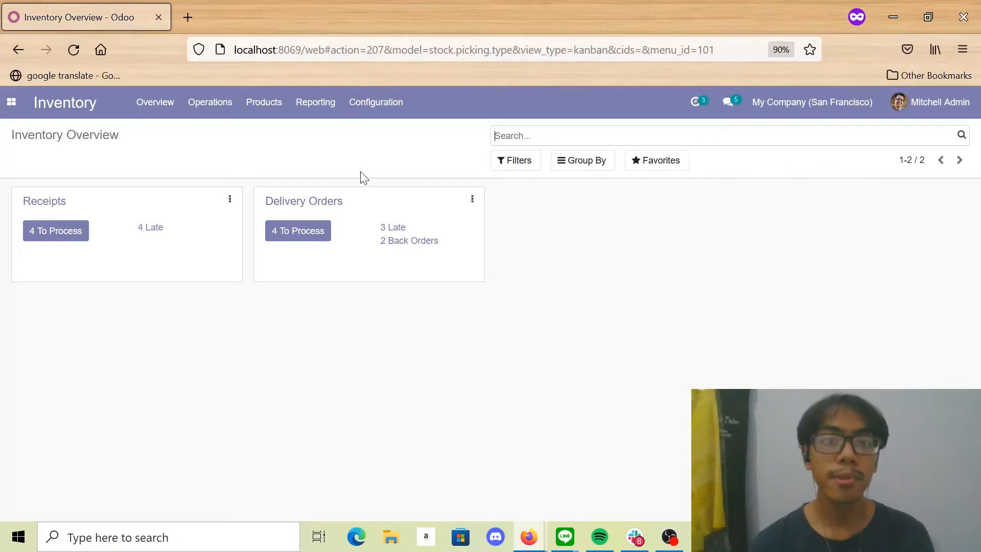
left_click(393, 101)
left_click(418, 223)
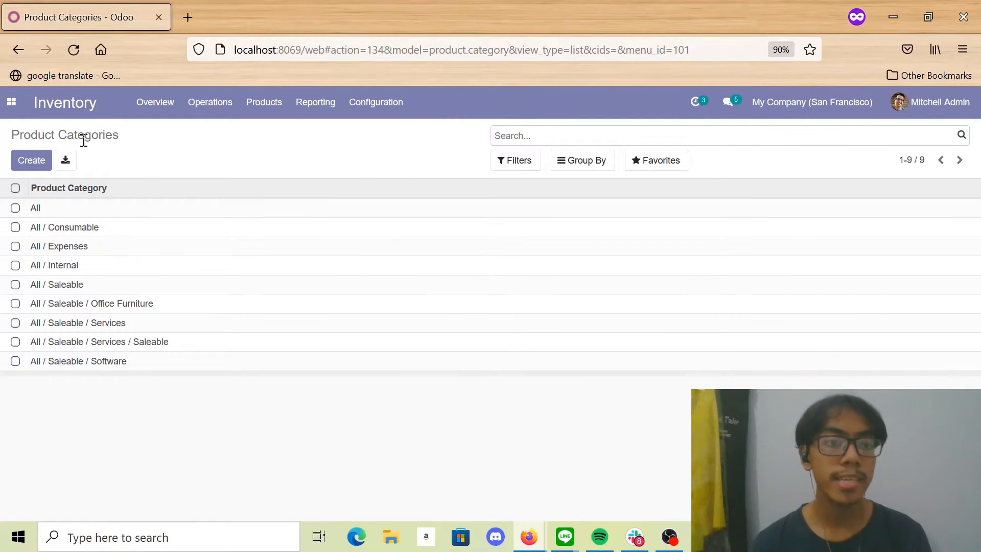
left_click(21, 164)
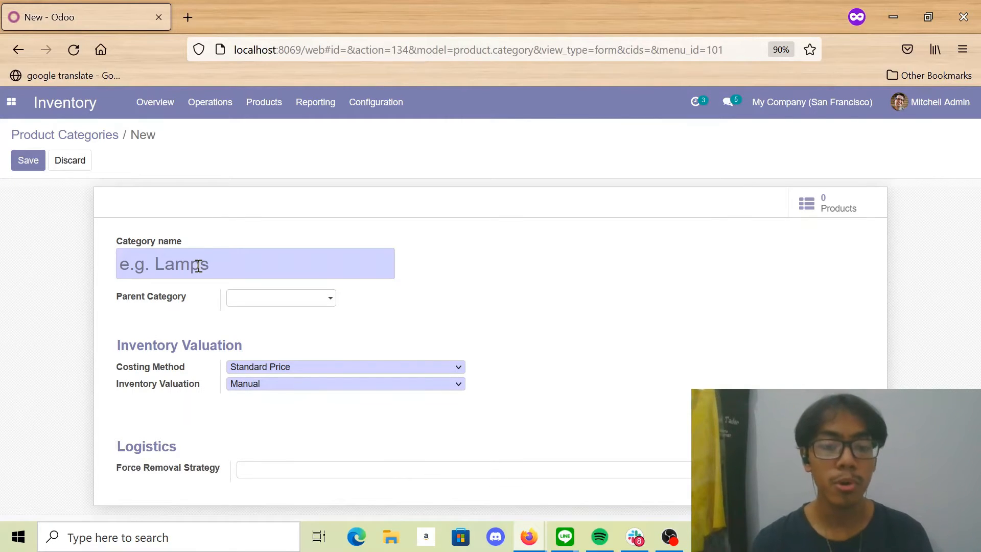
type("All")
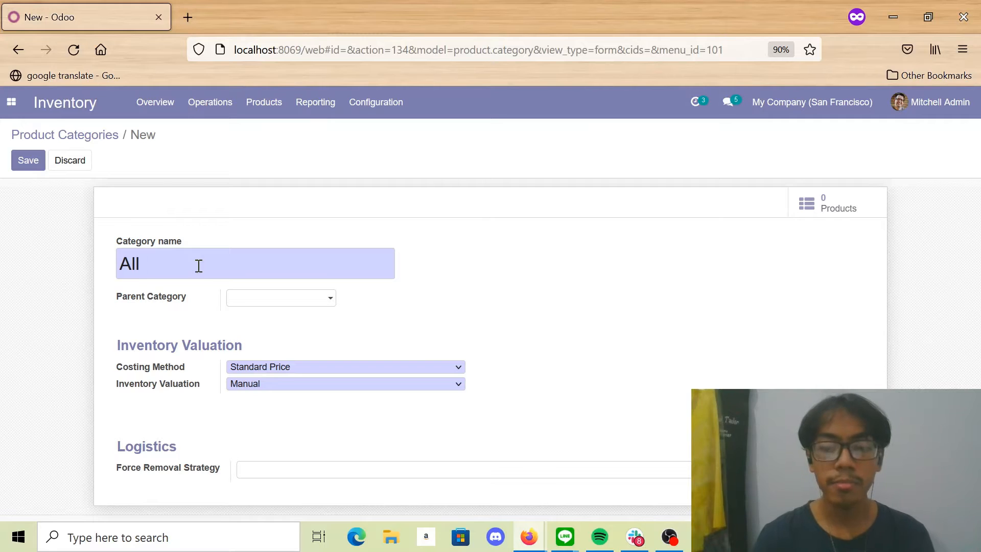
type(" / Music")
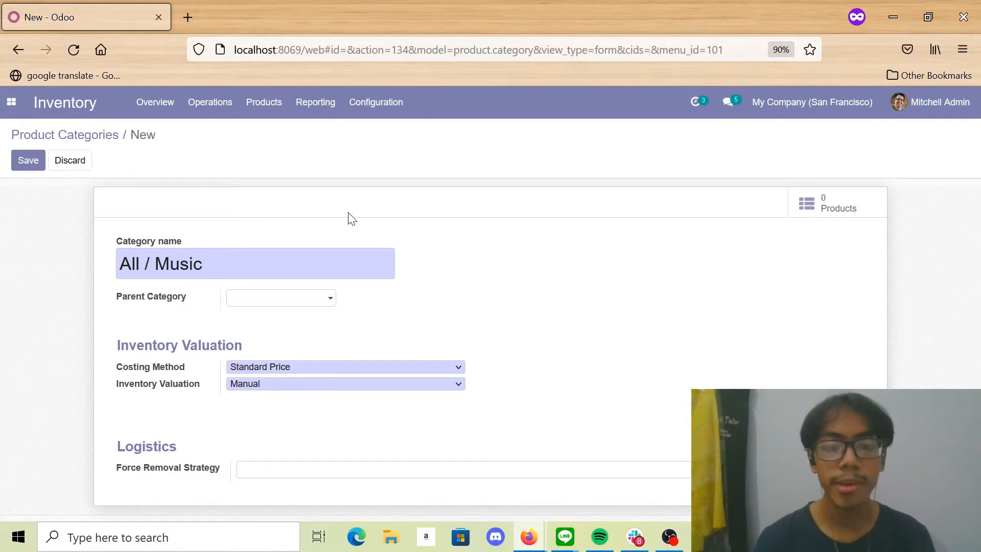
- Set the category's costing method to Average Cost (AVCO) and its inventory valuation to Automated, and save it
left_click(312, 367)
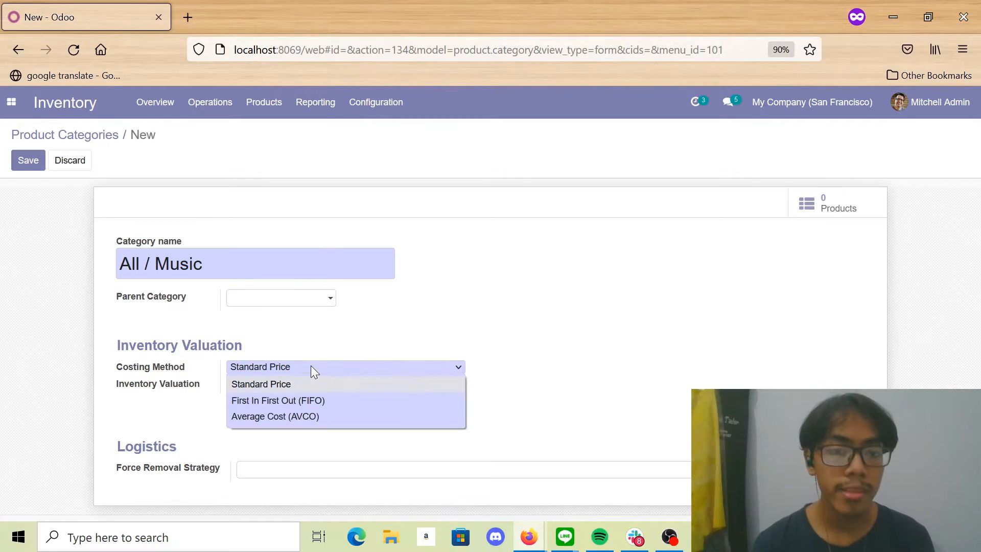
left_click(335, 418)
left_click(271, 385)
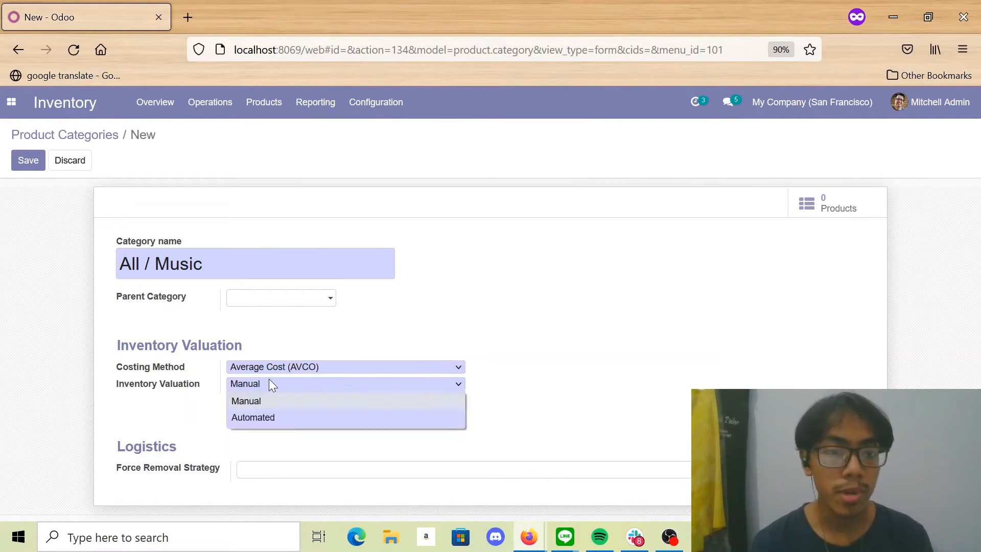
left_click(272, 418)
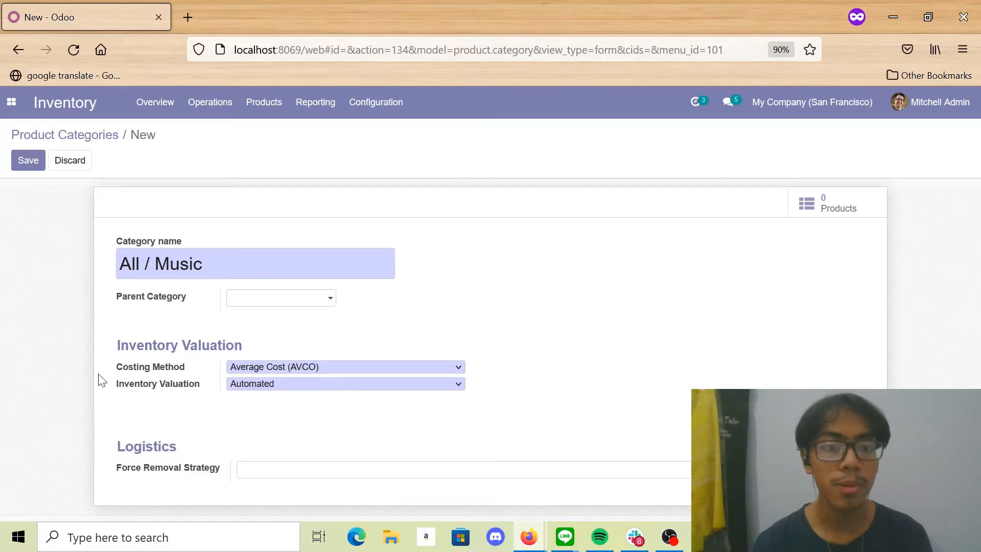
left_click(22, 163)
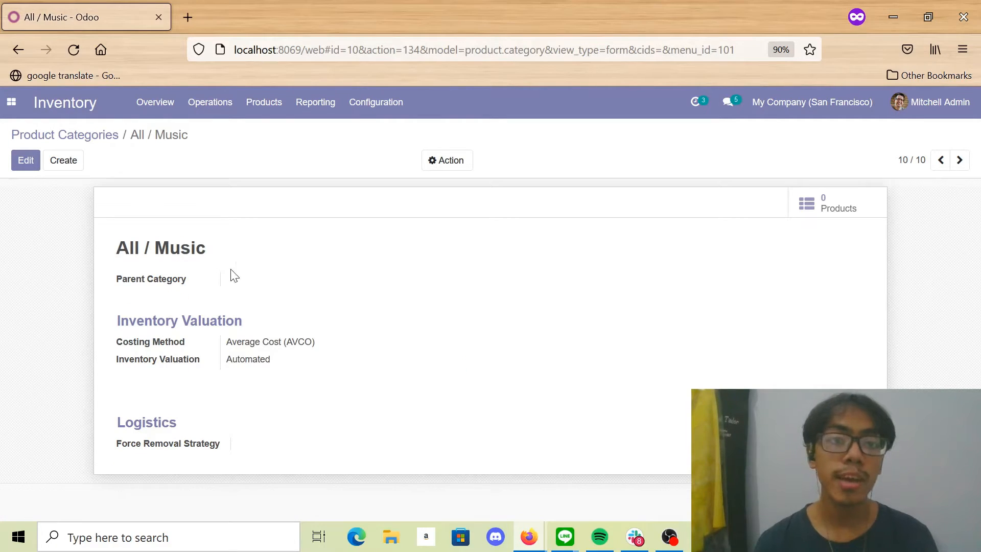
- Create a new inventory product named "Keyboard A72"
left_click(267, 115)
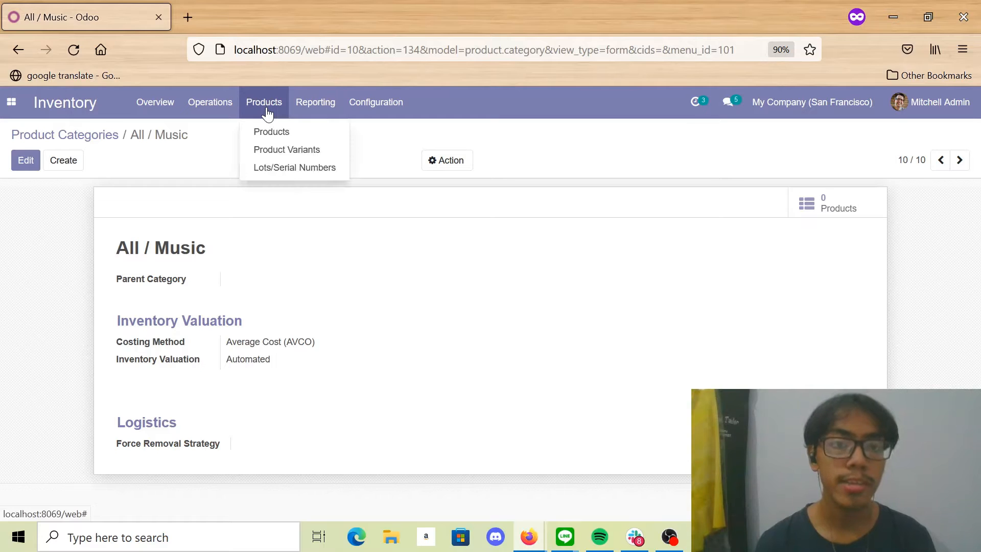
left_click(266, 132)
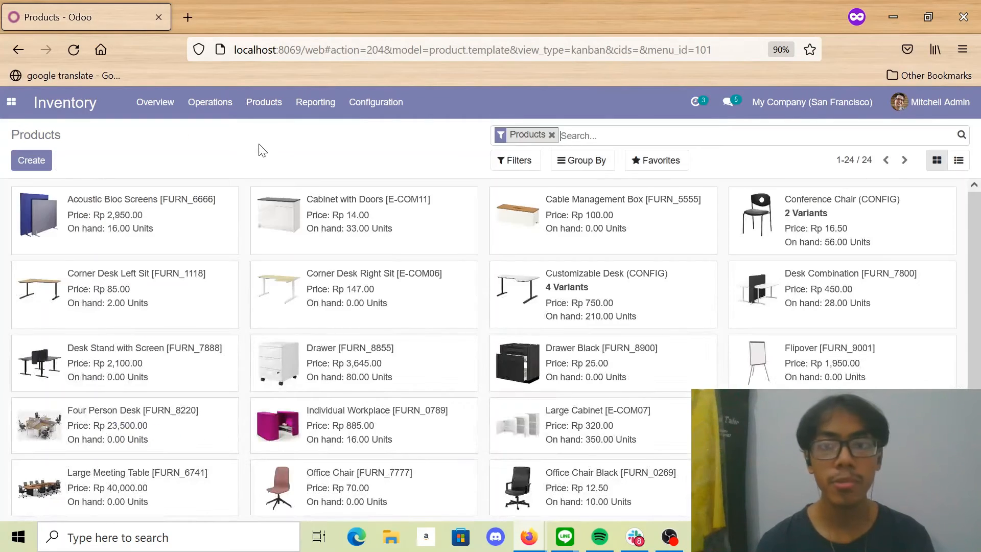
left_click(28, 169)
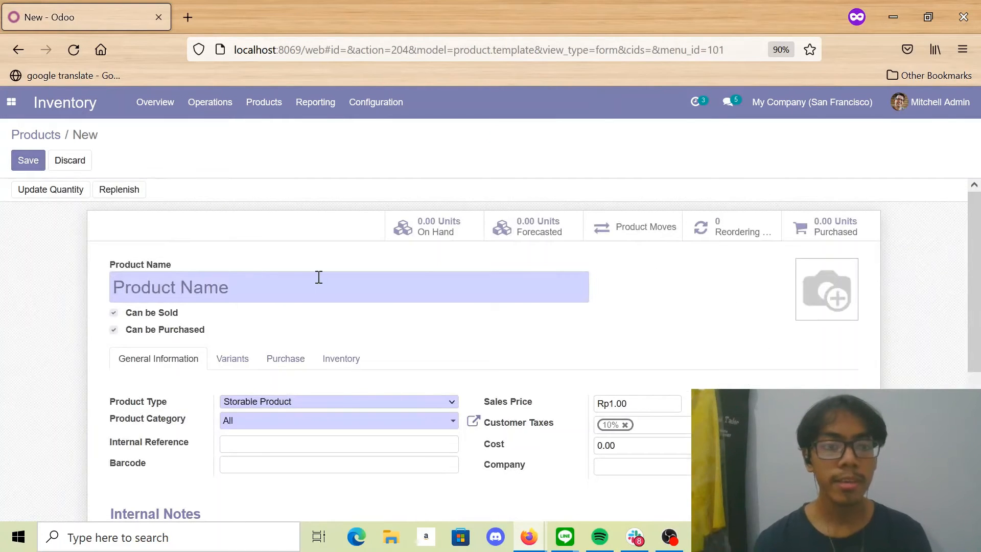
type("Ke")
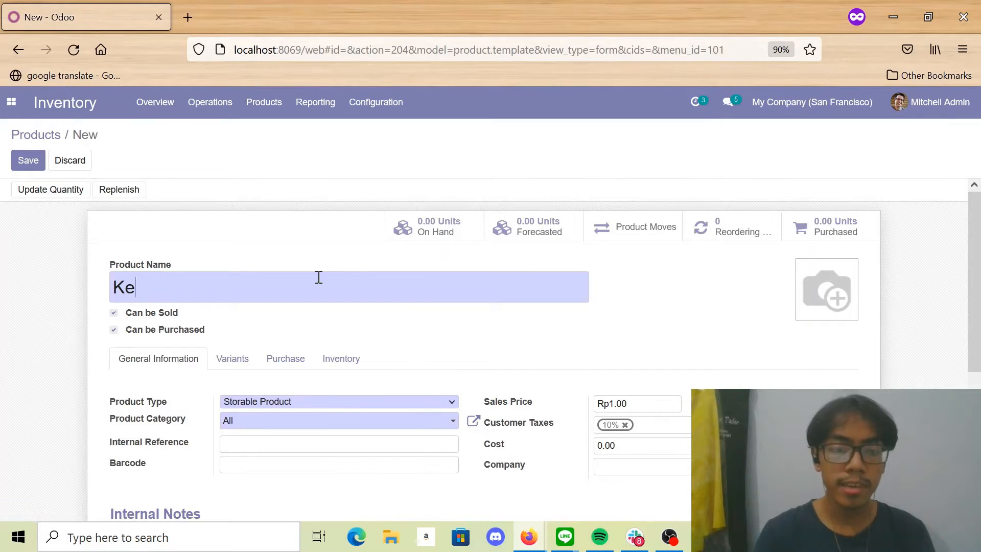
type("yboard")
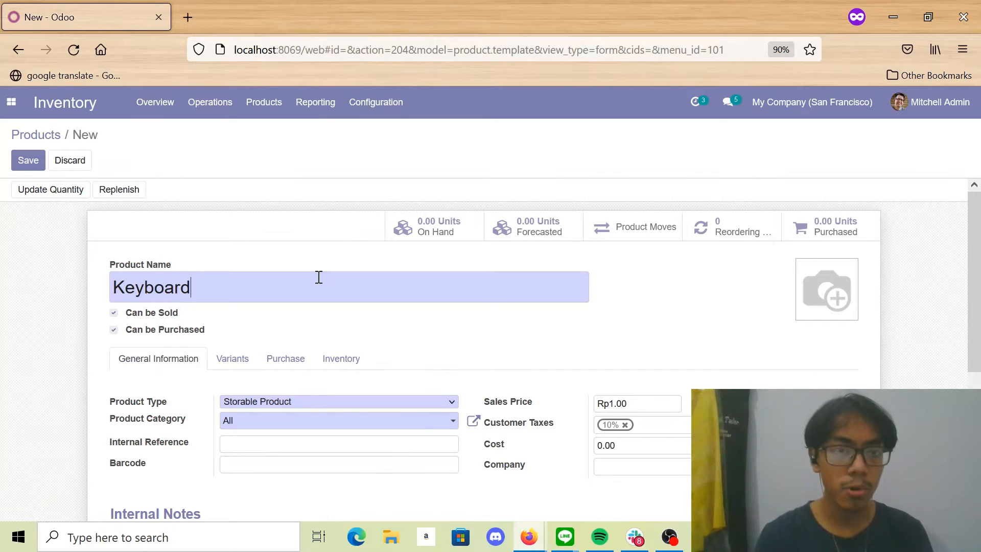
type(" A72")
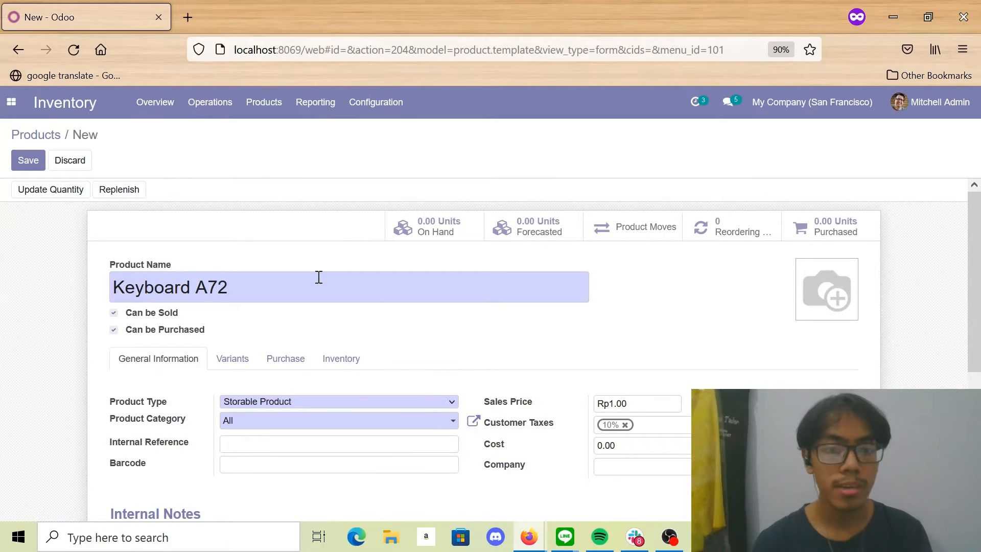
- Keep the product type as Storable Product and assign the product to the All / Music category
left_click(265, 403)
left_click(266, 401)
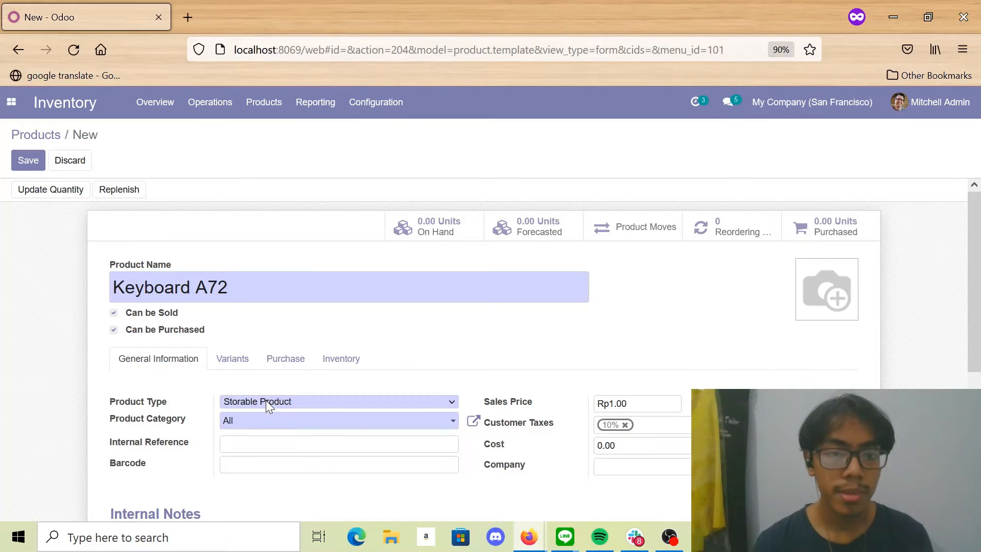
left_click(258, 429)
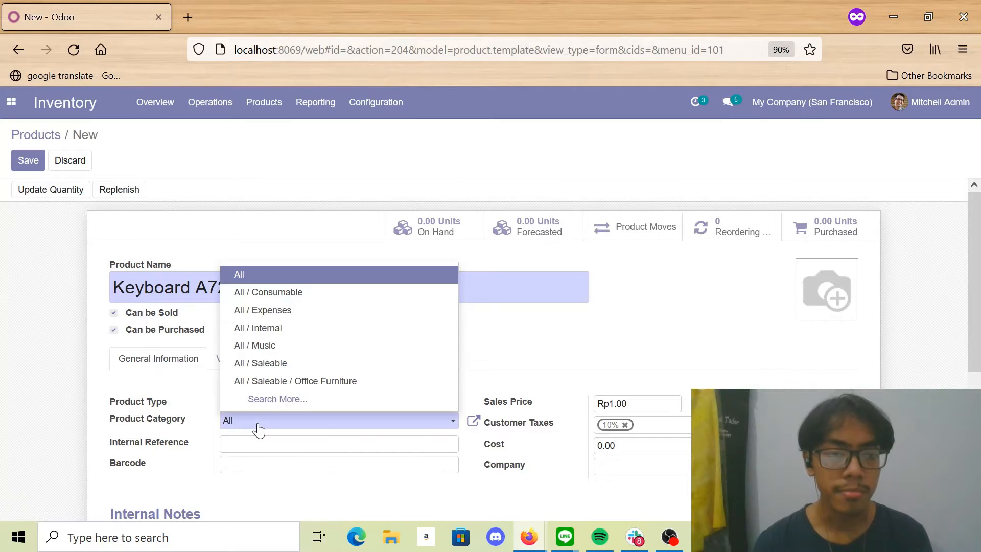
left_click(287, 351)
- Set the product's sales price to Rp10000 and save the product
scroll(5, 456, "down", 3)
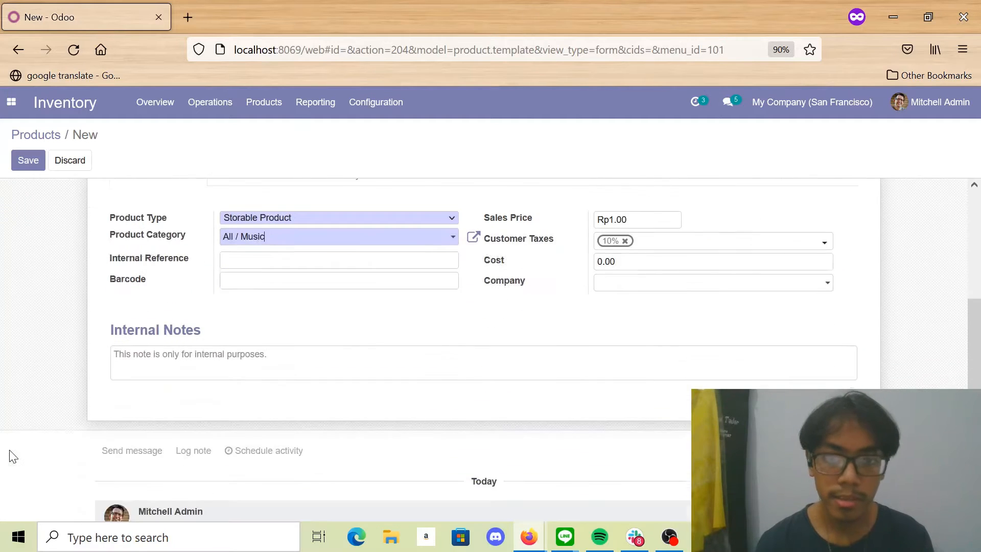
scroll(13, 457, "up", 1)
left_click(645, 280)
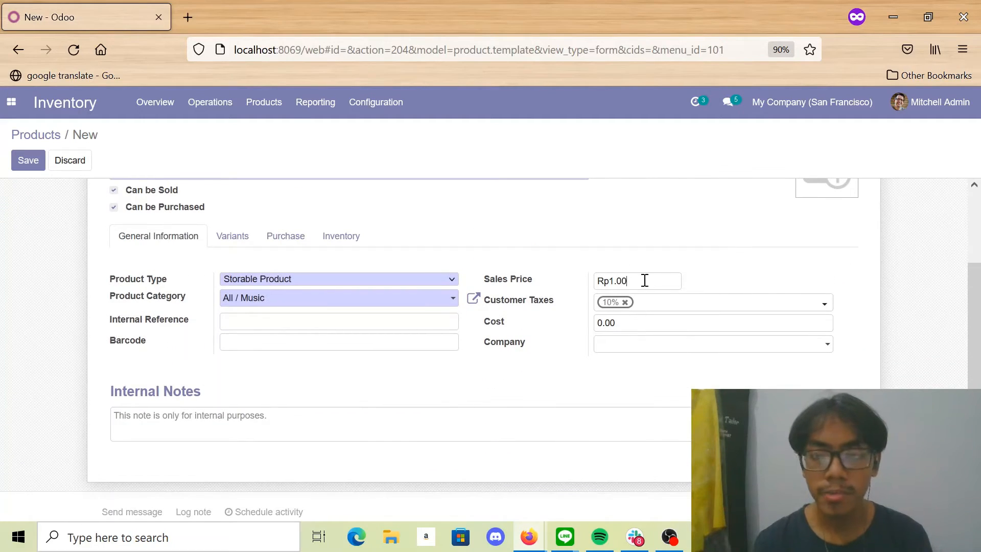
left_click_drag(645, 281, 608, 281)
type("100")
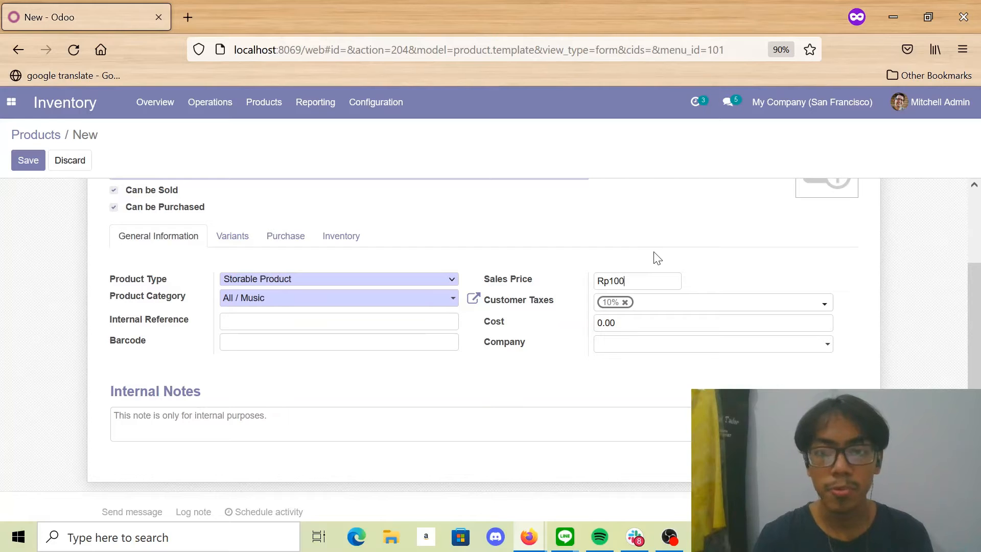
type("00")
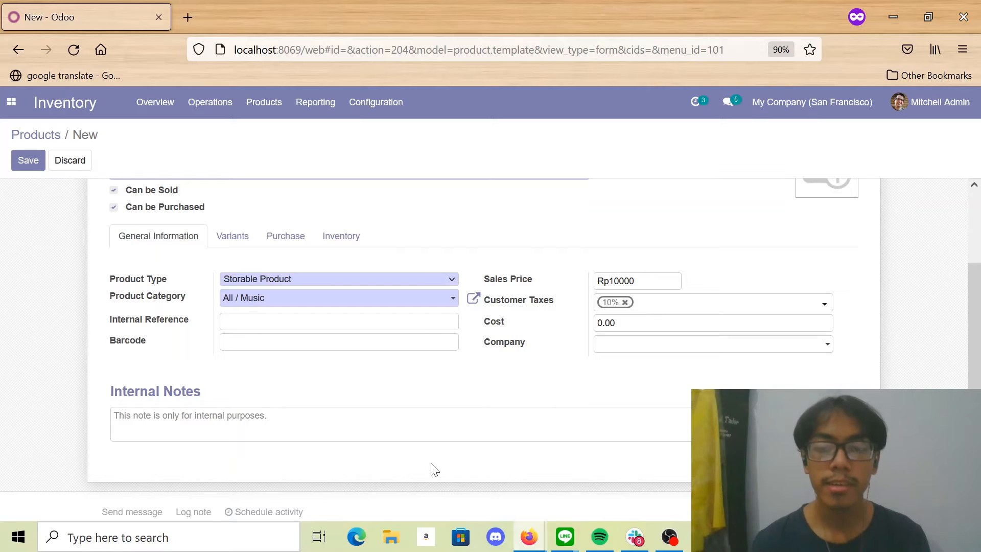
left_click(20, 160)
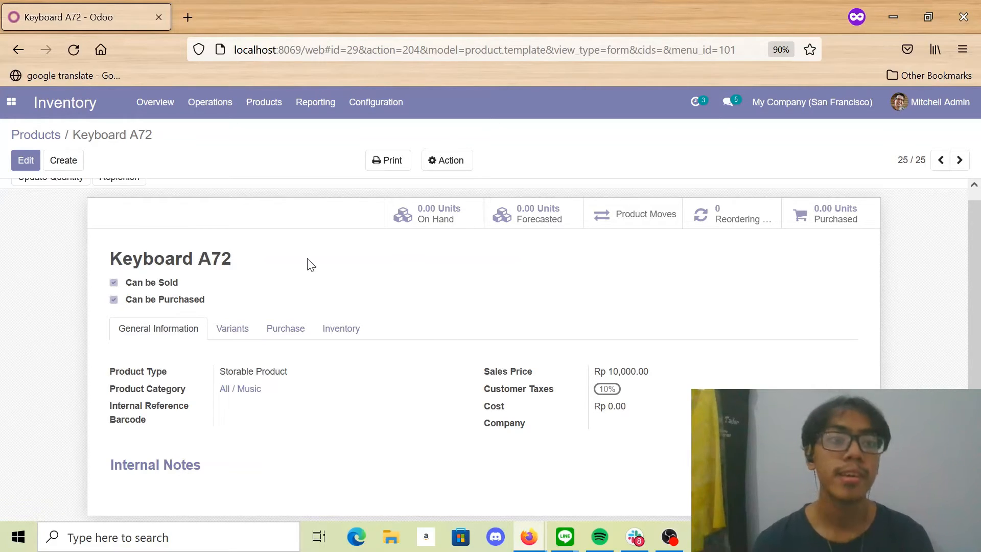
- Open Purchase in a second browser tab and create a request for quotation with Azure Interior's first listed contact person as vendor
left_click(12, 102)
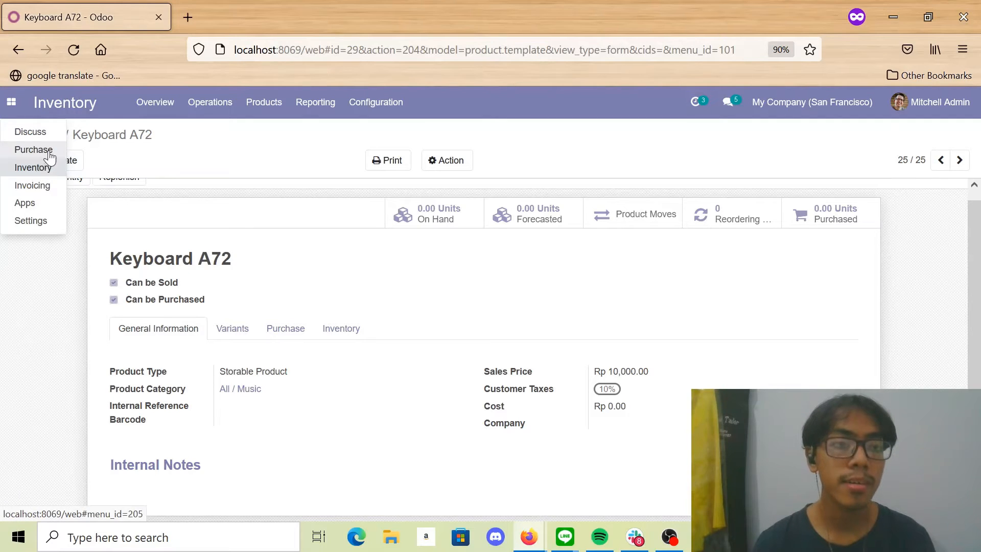
left_click(36, 150, "ctrl")
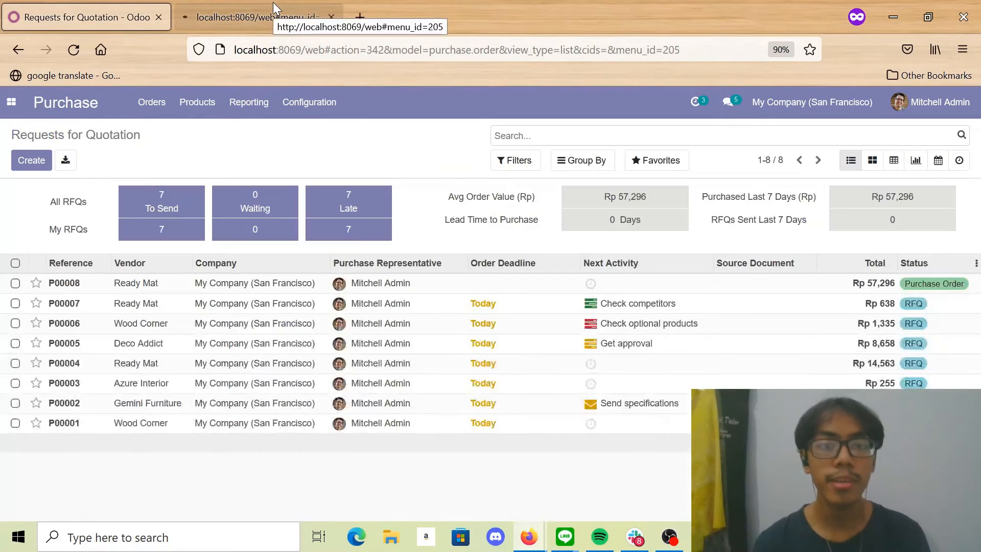
left_click(273, 3)
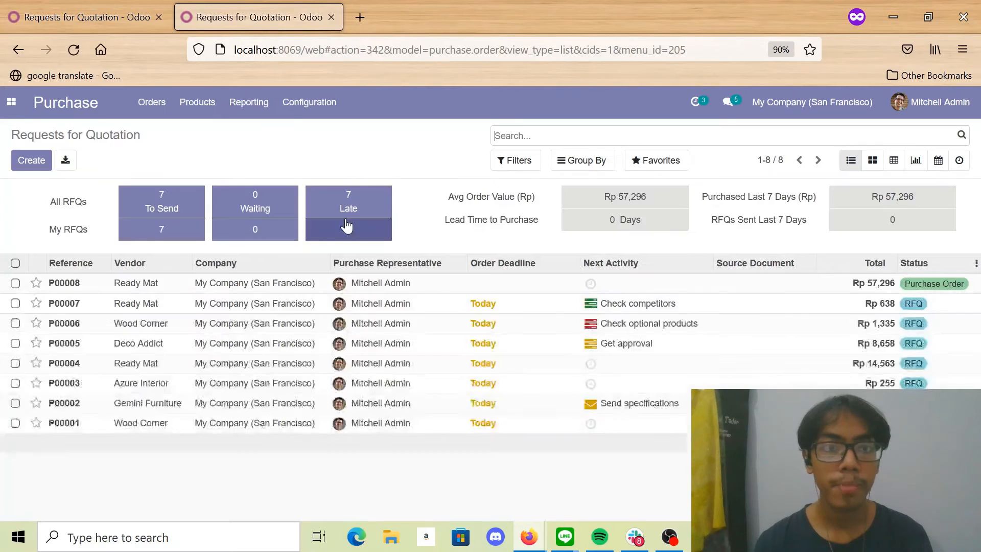
left_click(32, 161)
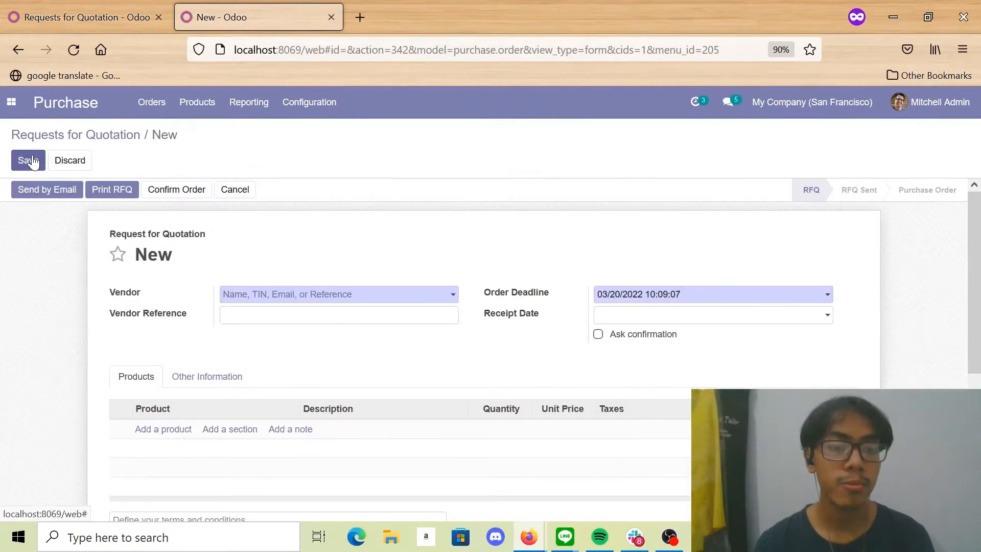
left_click(284, 300)
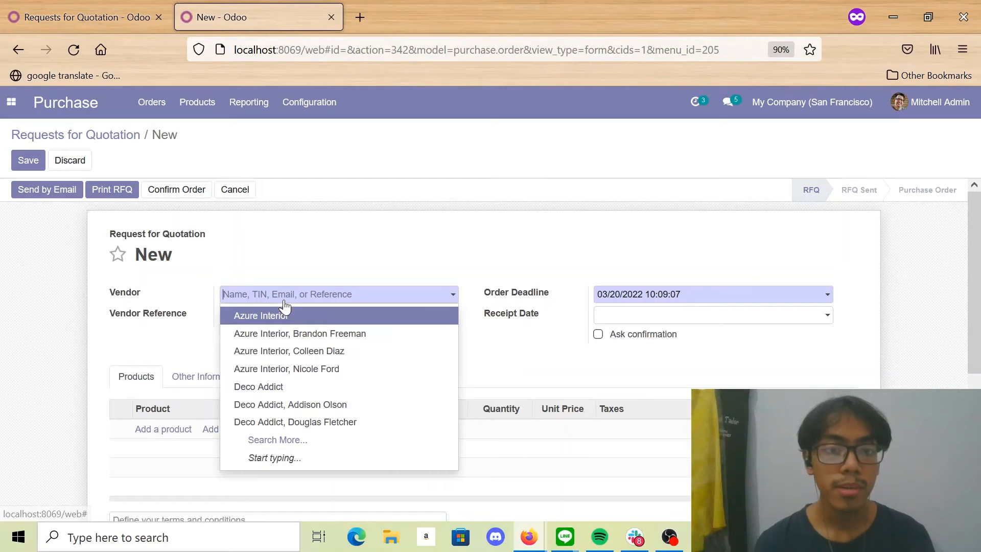
left_click(284, 337)
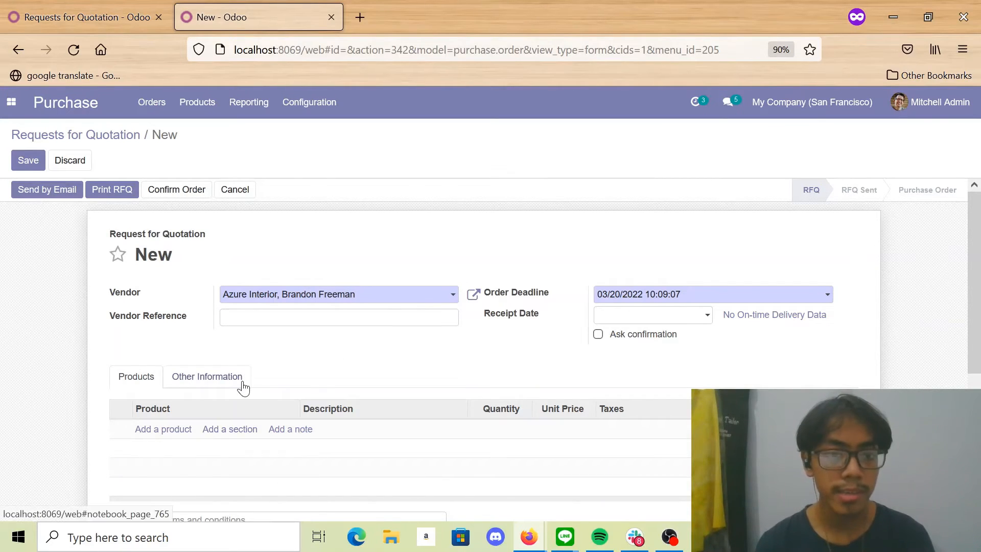
- Add a product line for Keyboard A72 to the request for quotation
scroll(225, 390, "down", 1)
left_click(181, 374)
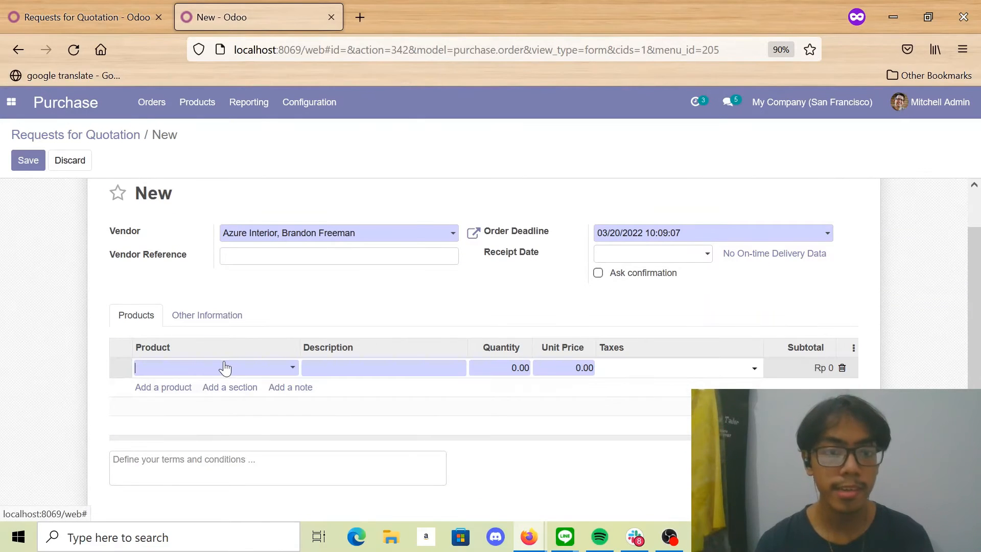
left_click(229, 368)
type("keyboard")
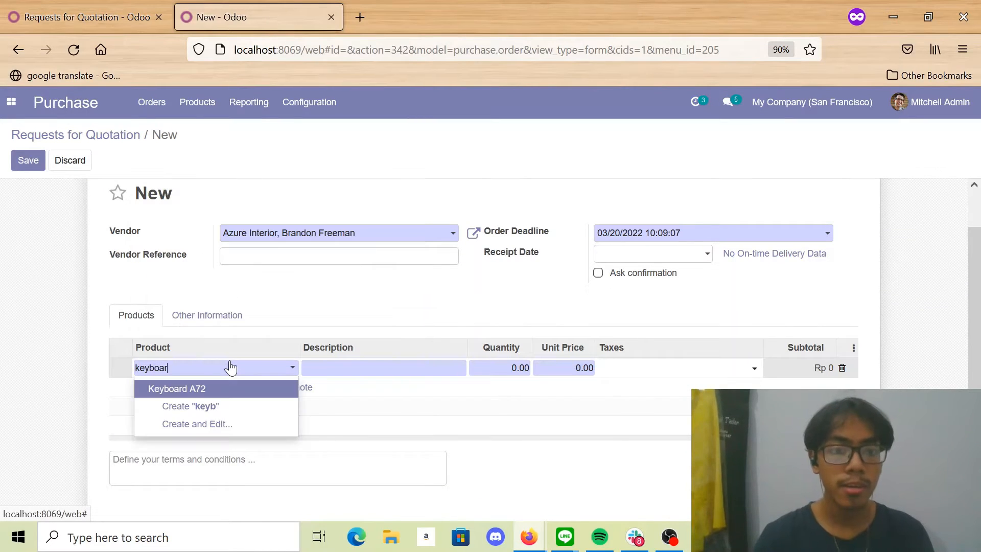
left_click(258, 396)
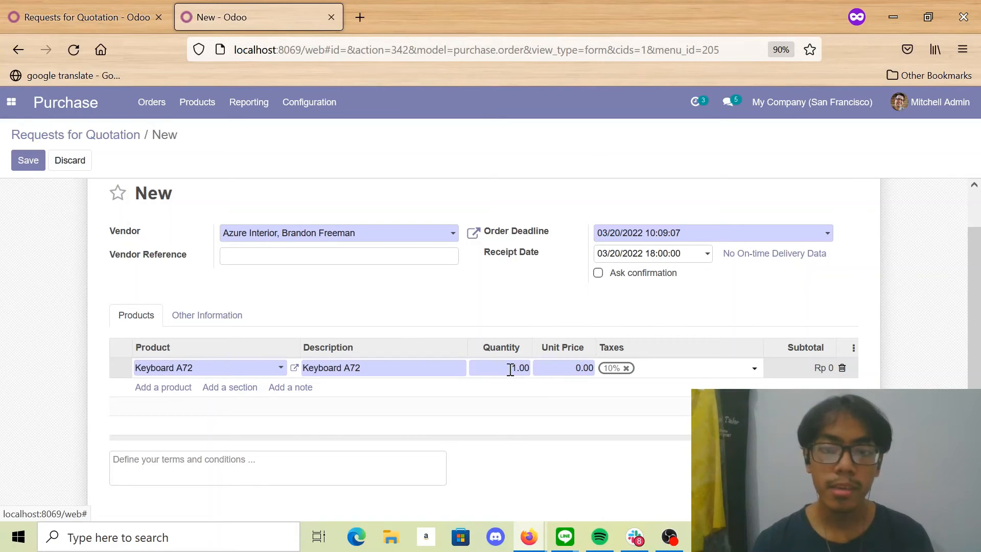
- Set the Keyboard A72 line's quantity to 10 and its unit price to 100,000
left_click(517, 368)
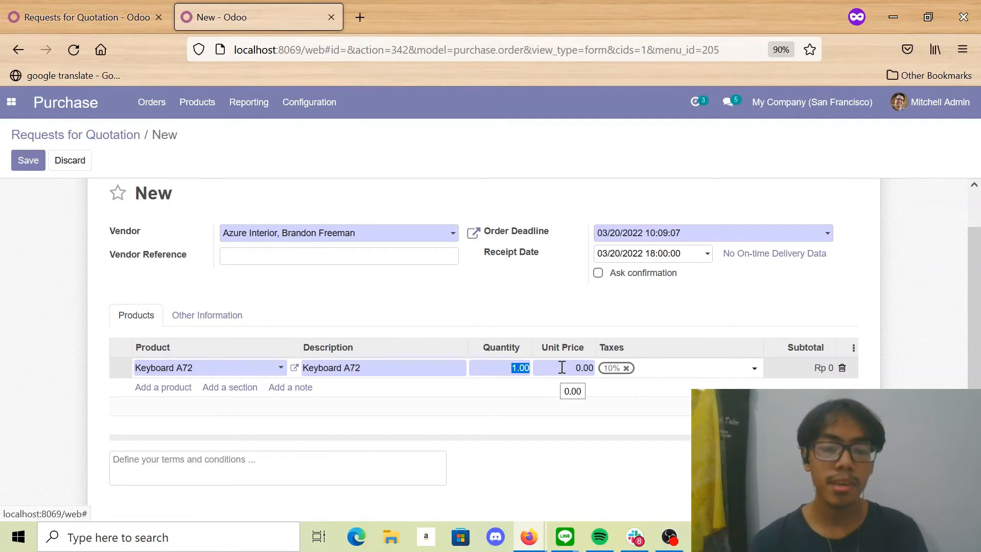
type("10")
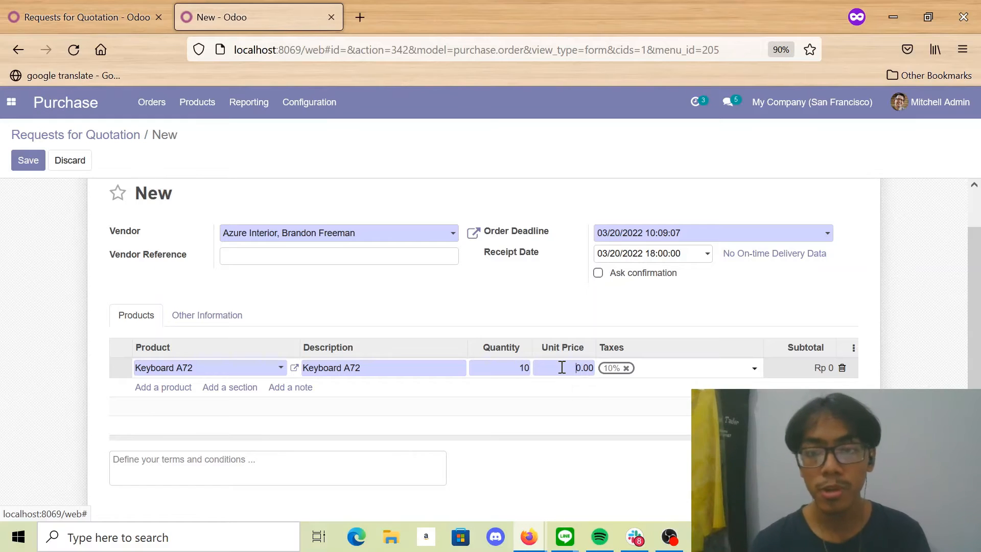
left_click(562, 367)
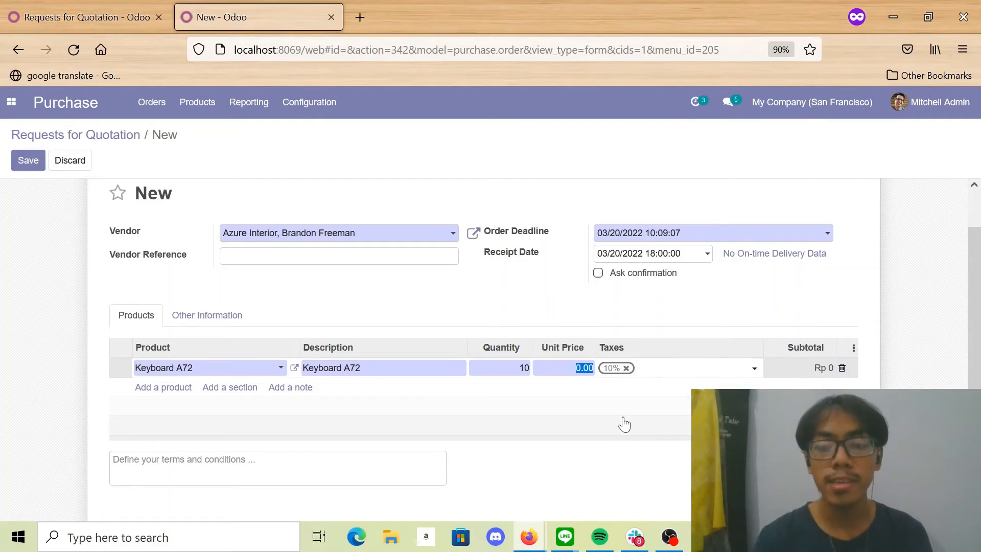
type("100")
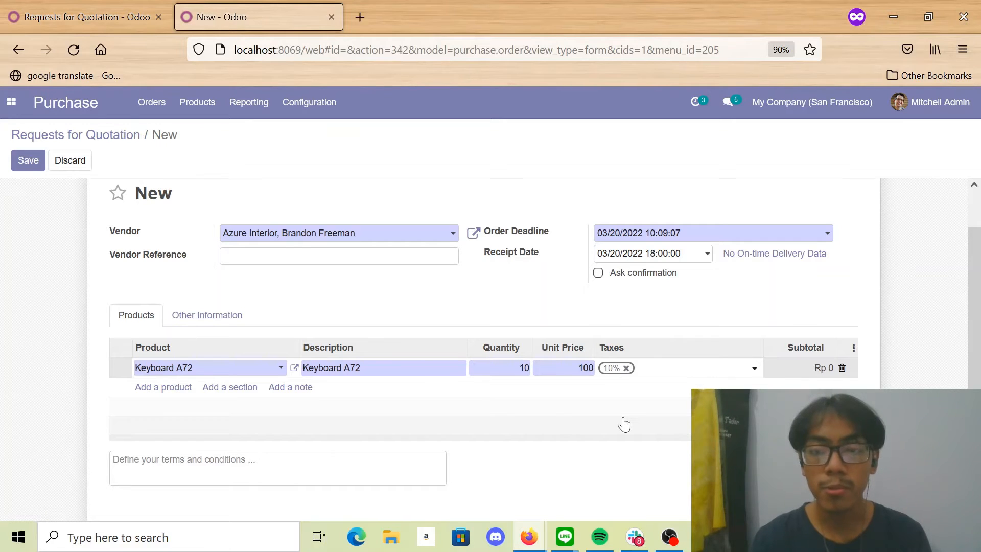
type("000")
left_click(625, 424)
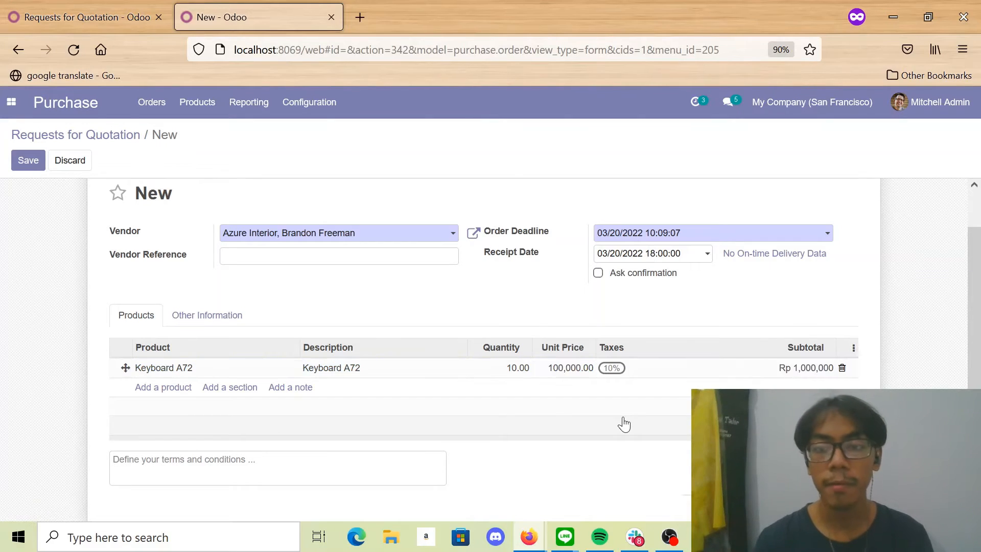
- Save the request for quotation and confirm it as a purchase order
scroll(624, 425, "down", 2)
scroll(458, 409, "up", 4)
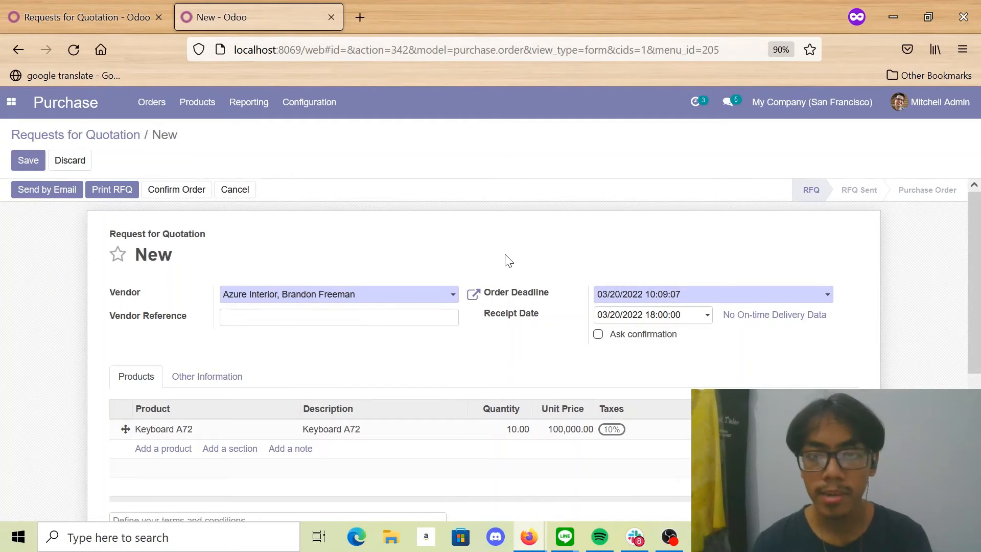
left_click(26, 162)
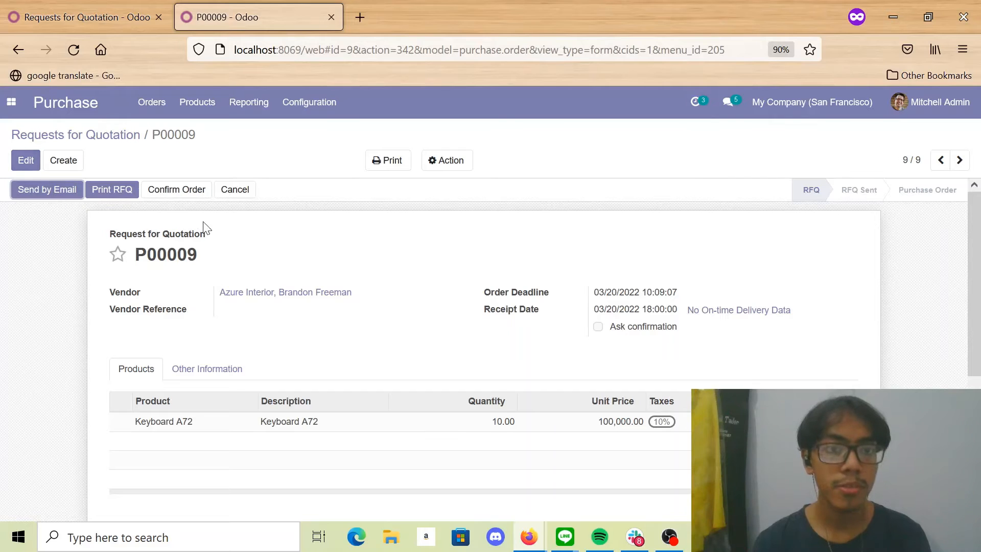
left_click(200, 198)
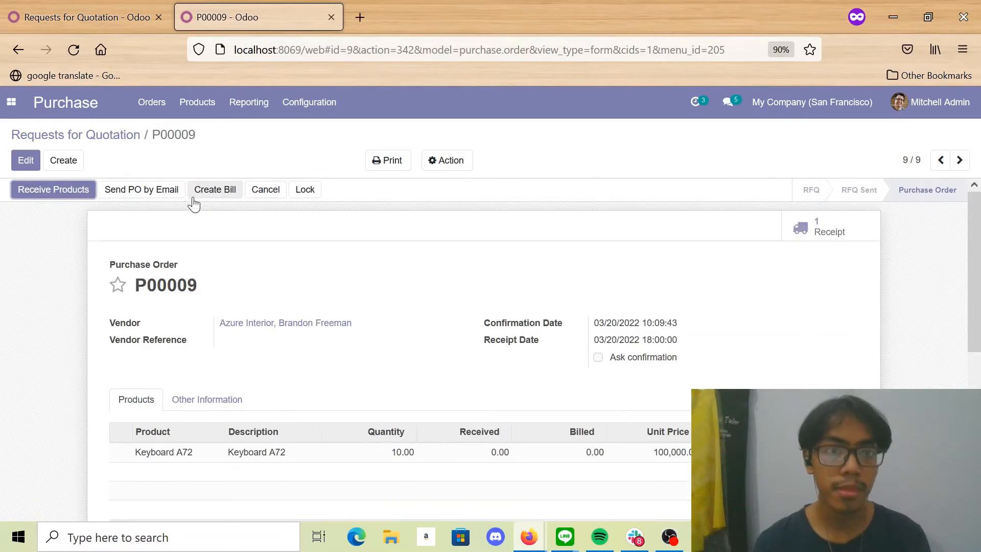
- Receive the ordered products and validate the receipt, applying the immediate transfer for all quantities
scroll(190, 207, "down", 2)
scroll(189, 211, "up", 2)
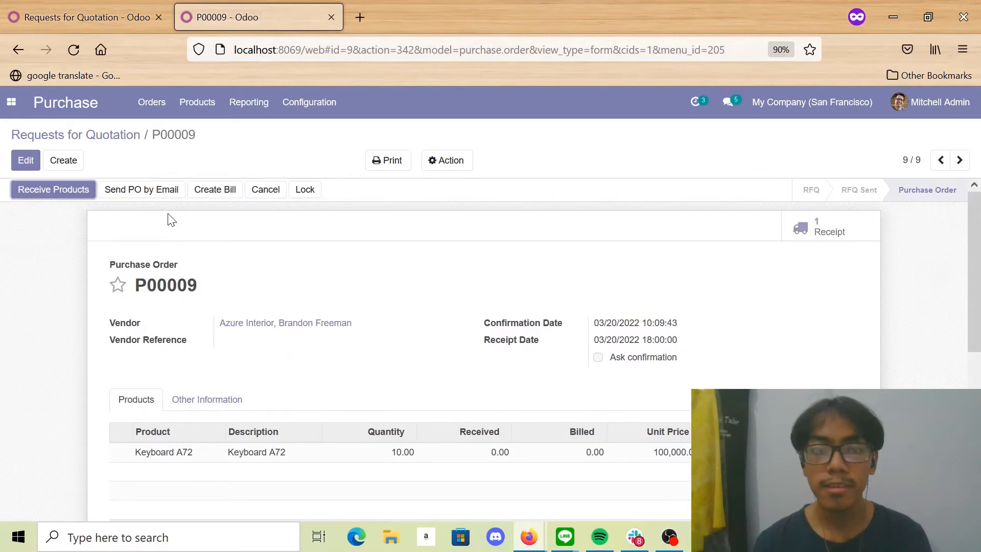
left_click(65, 194)
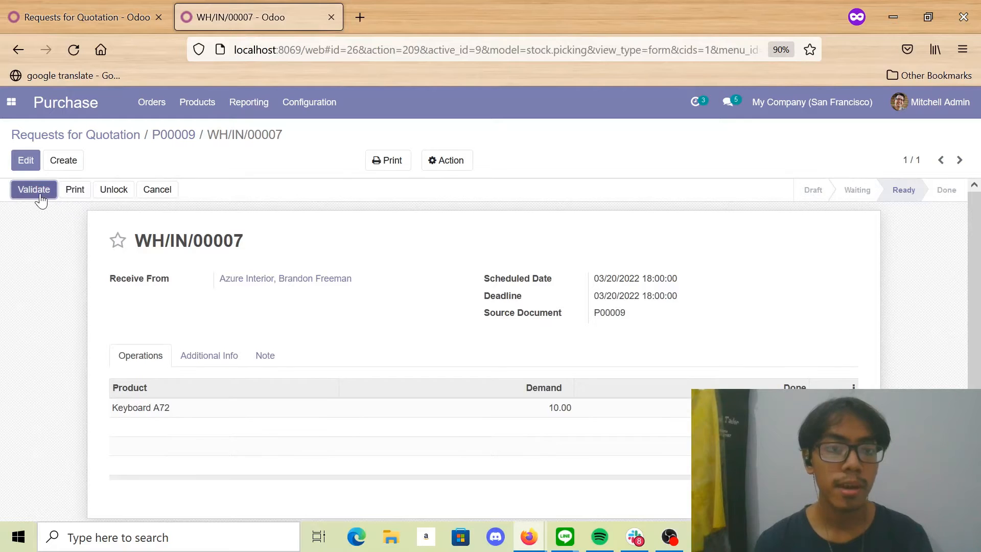
left_click(41, 198)
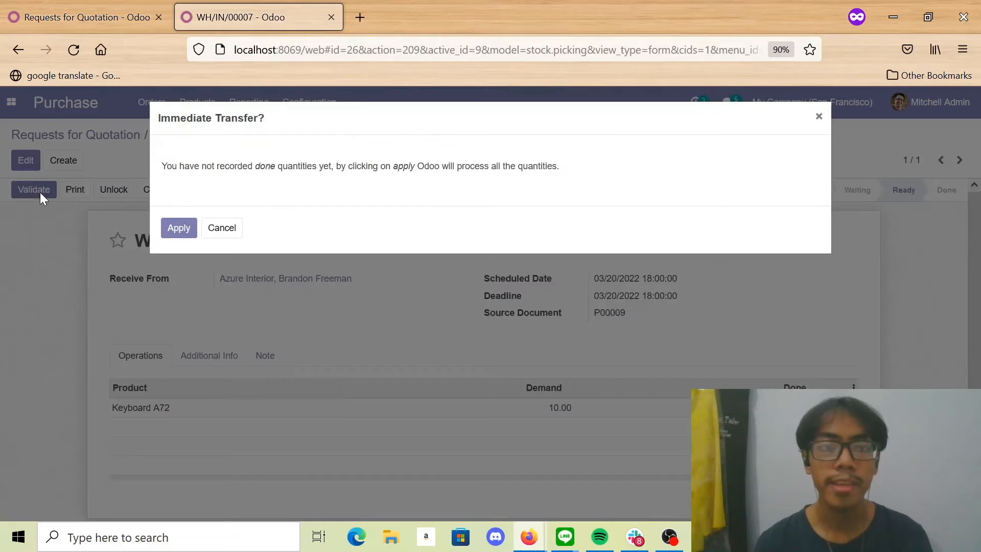
left_click(180, 230)
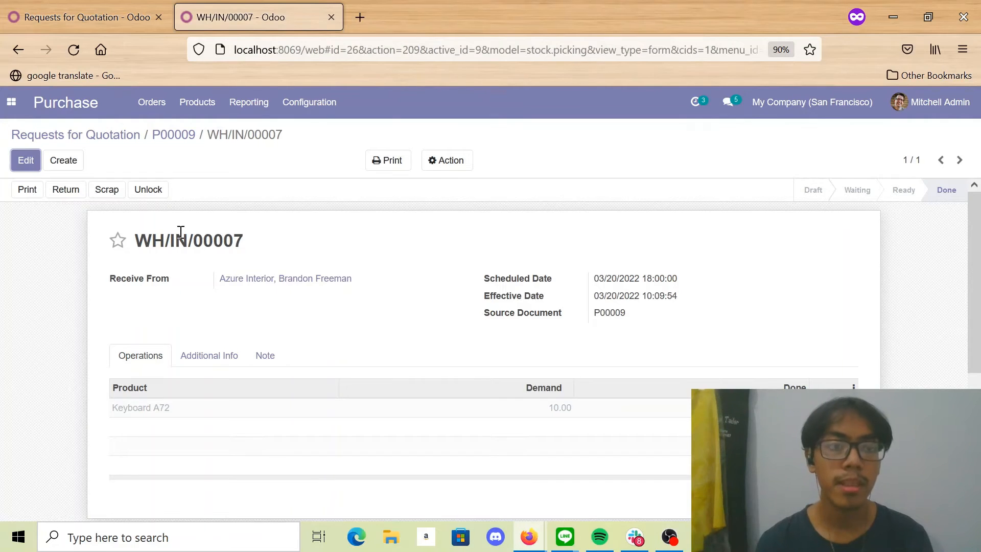
- Return to the purchase order, create its vendor bill and set the bill date to 03/20/2022
left_click(176, 134)
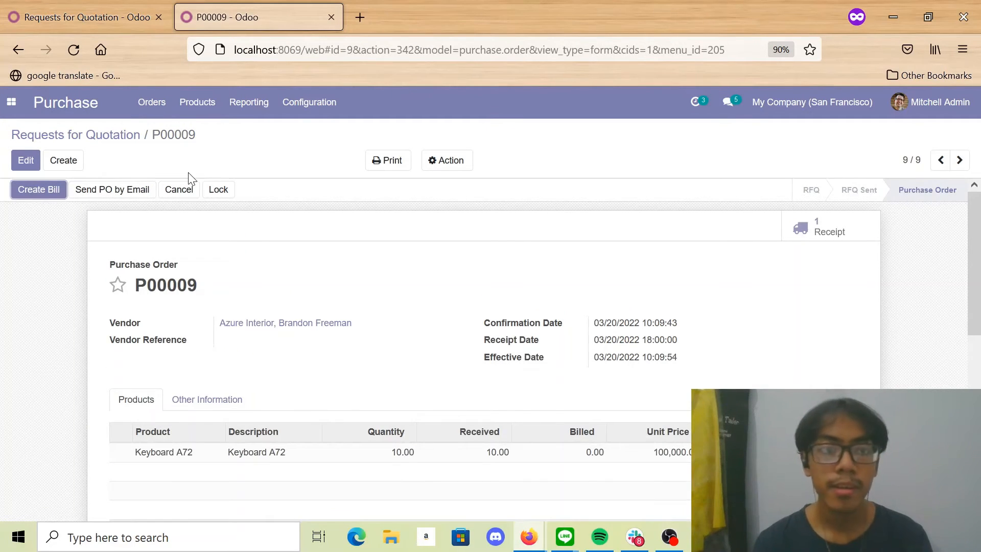
left_click(25, 190)
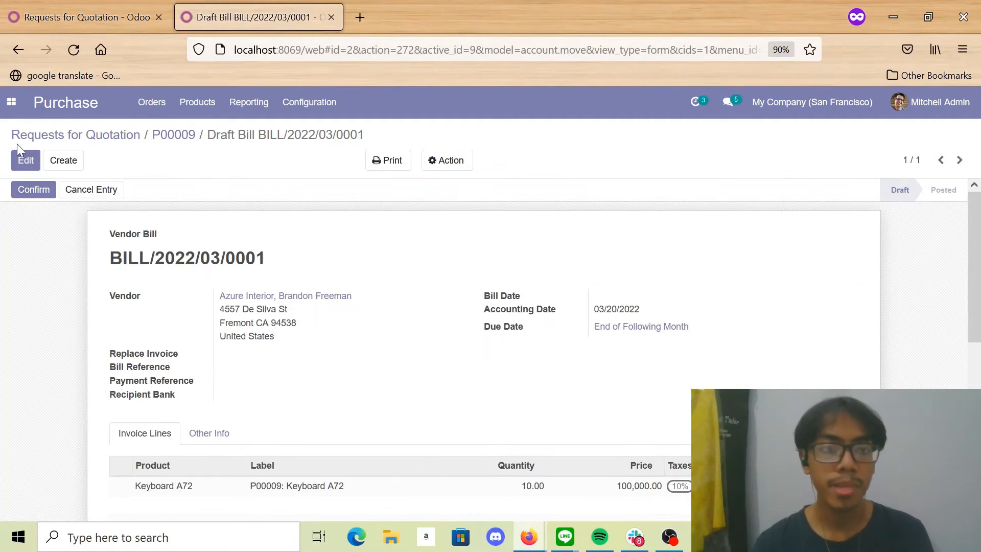
left_click(24, 160)
left_click(621, 303)
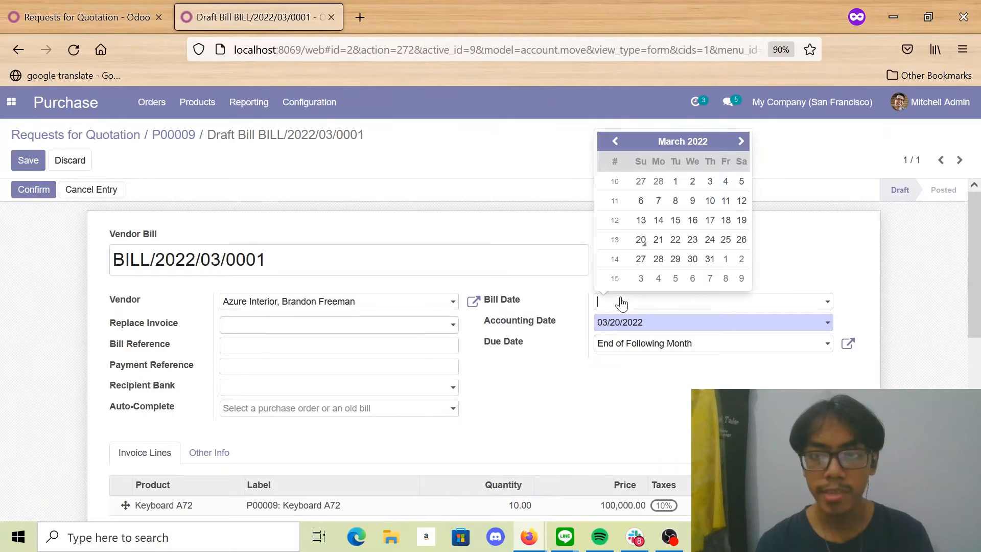
left_click(641, 240)
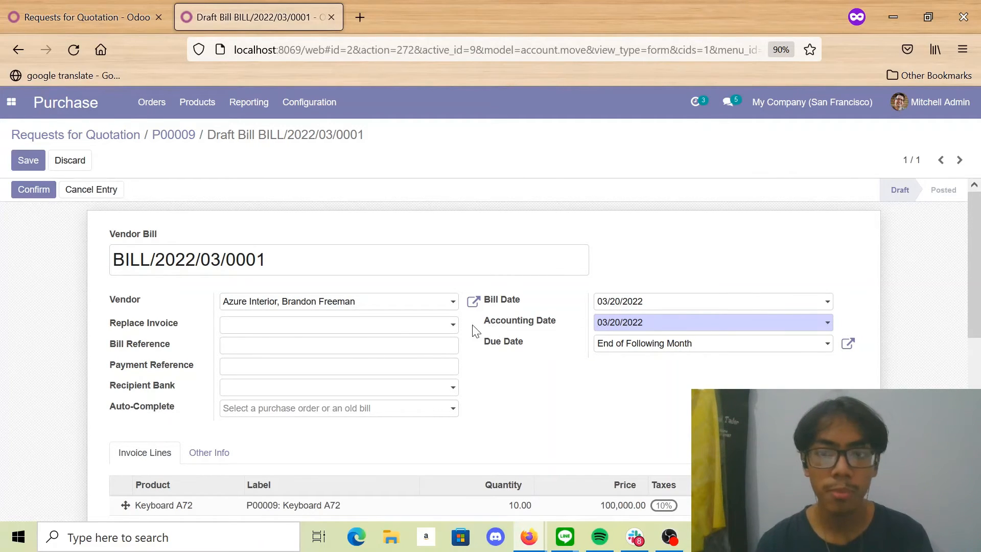
- Confirm the vendor bill and register its full payment through the Bank journal, dated 03/20/2022
left_click(16, 192)
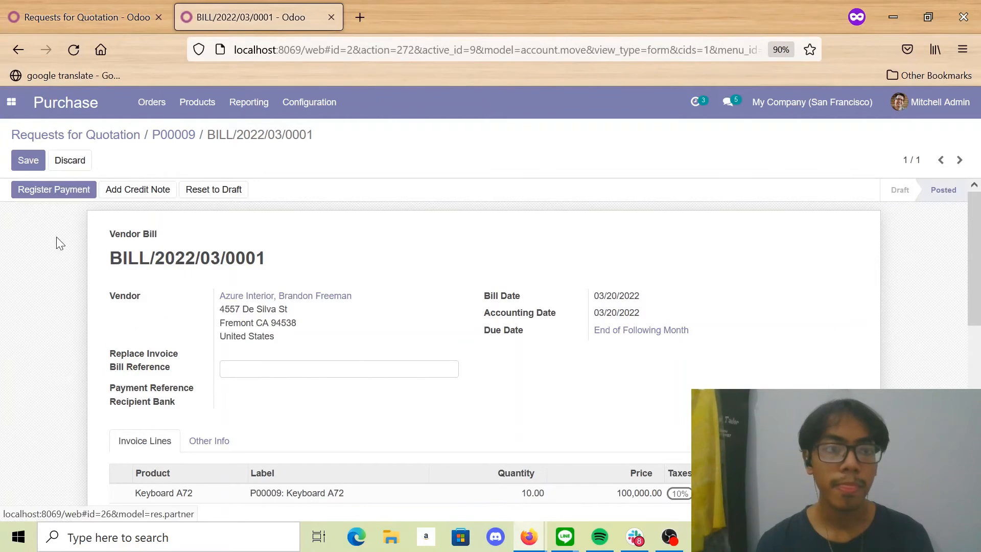
left_click(77, 191)
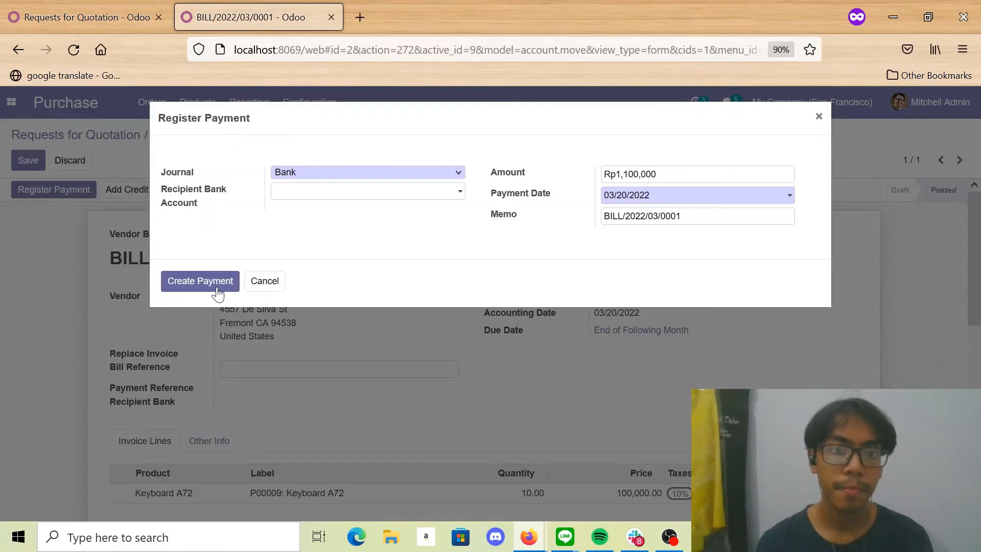
left_click(217, 290)
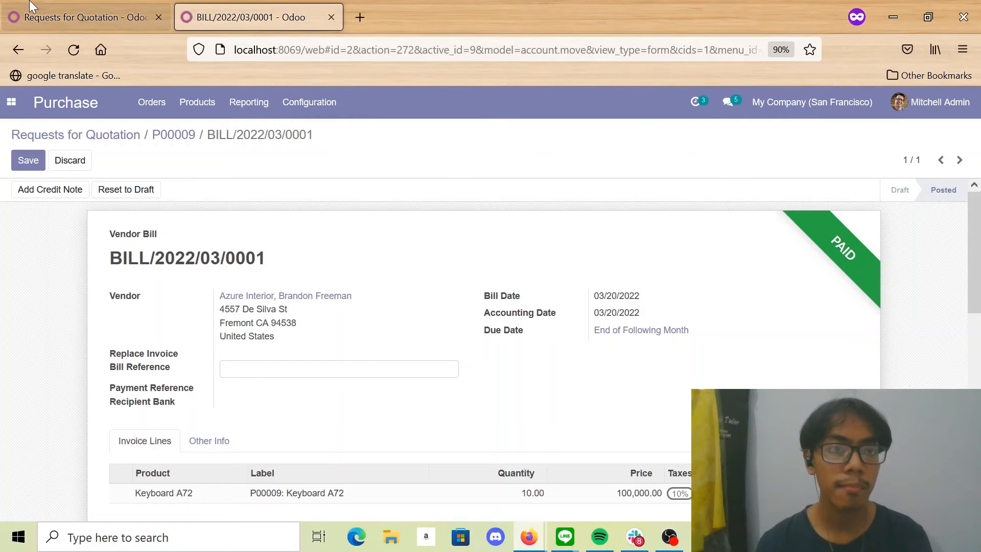
- Switch to the first browser tab, open the Inventory product list and search for keyboard
left_click(85, 17)
left_click(12, 102)
left_click(11, 101)
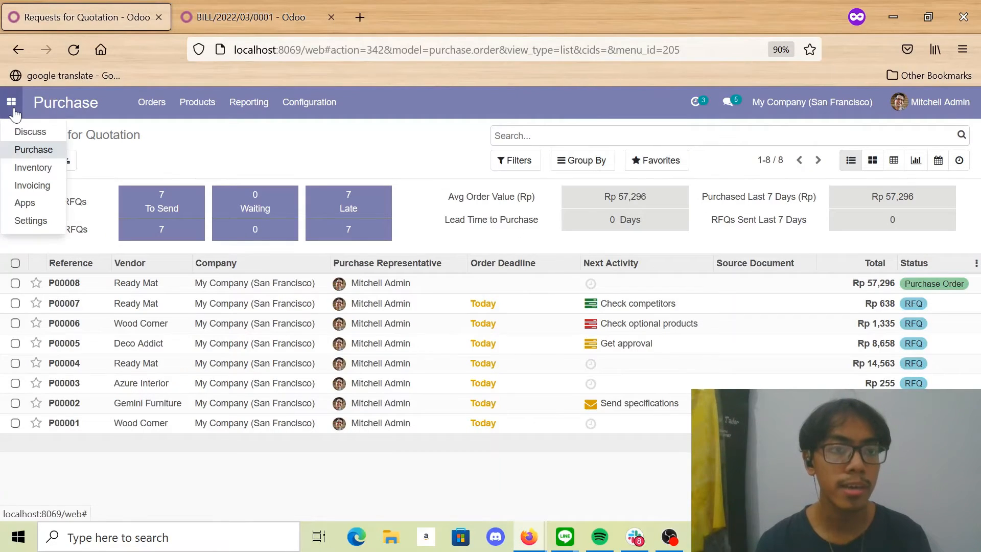
left_click(46, 166)
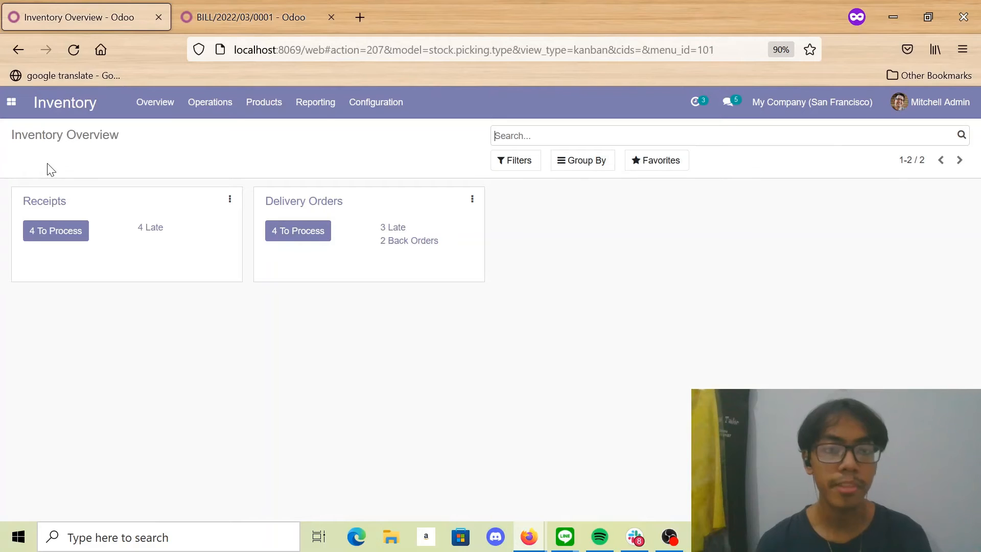
left_click(279, 106)
left_click(280, 130)
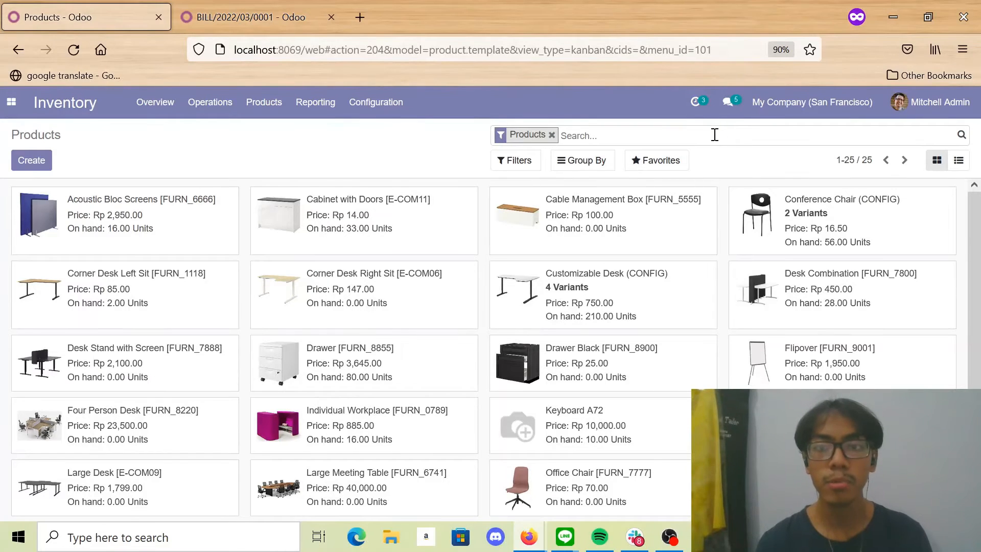
type("ke")
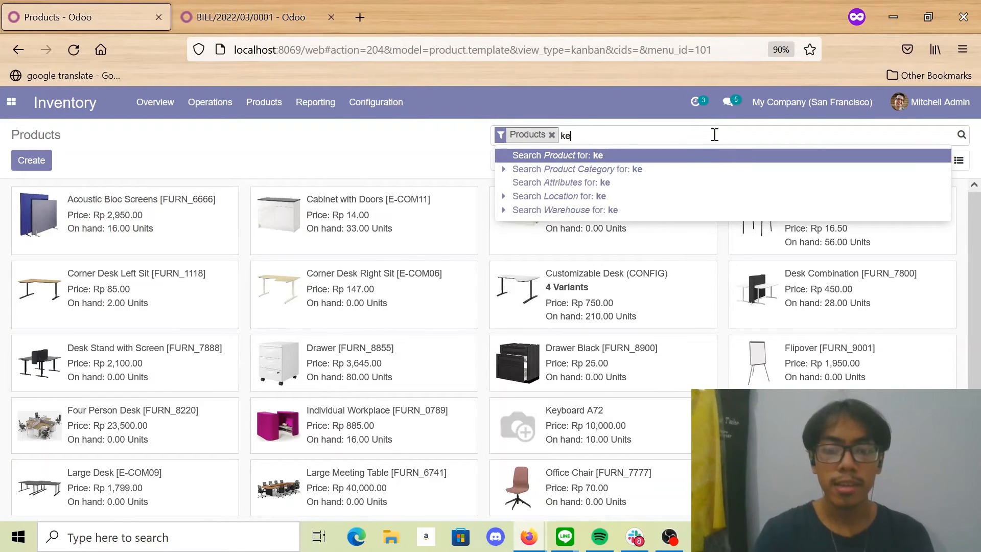
type("yboard")
key("Return")
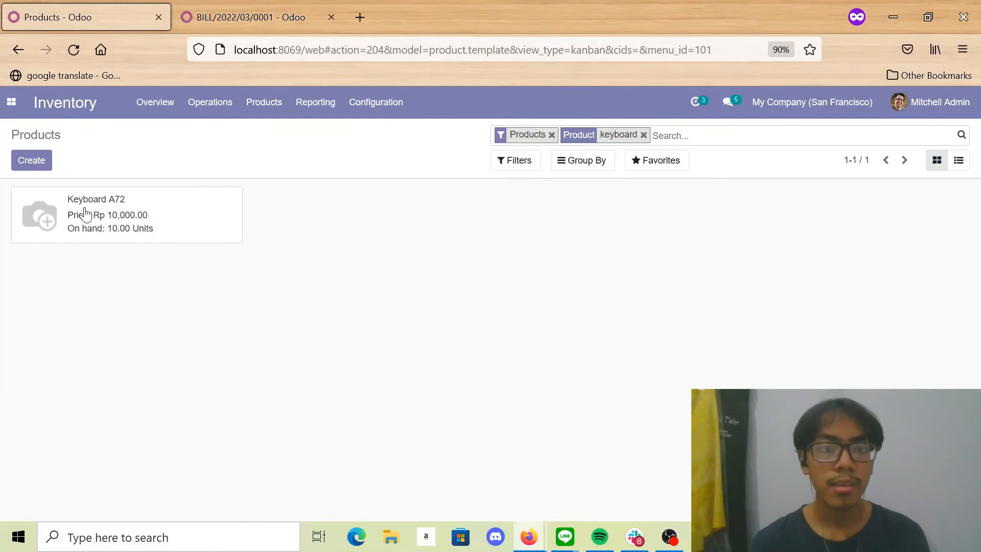
- Open the Keyboard A72 product and check its cost and on-hand quantity after the purchase
left_click(135, 198)
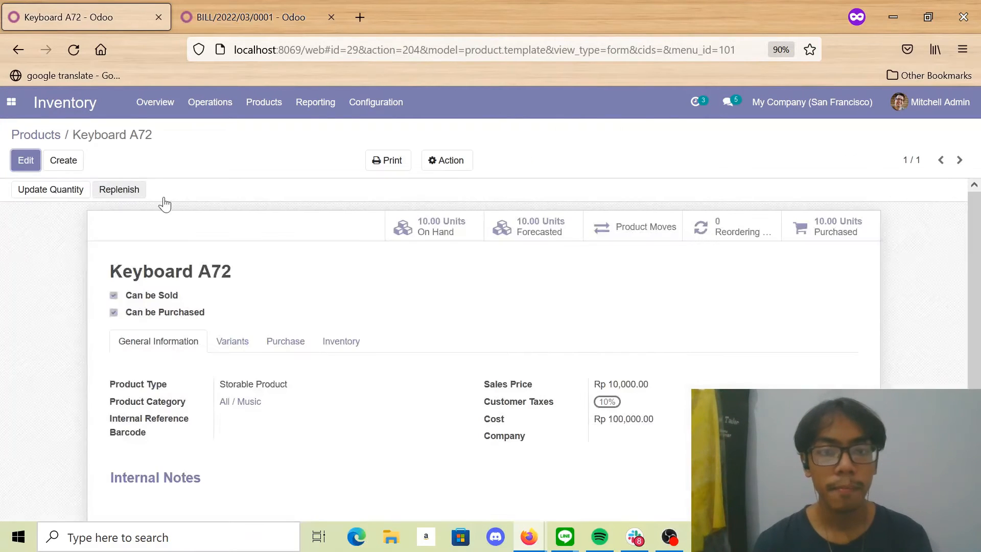
scroll(412, 309, "down", 1)
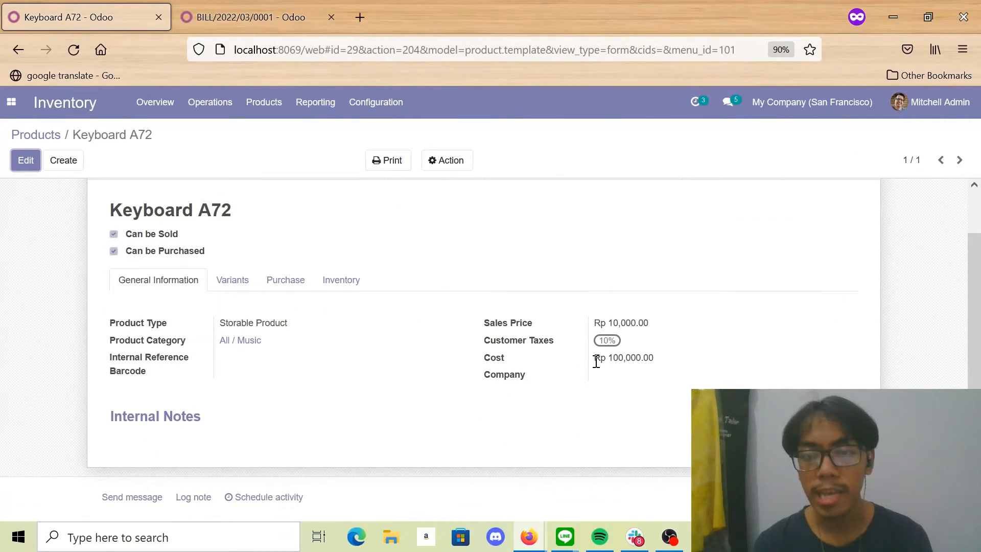
mouse_move(595, 357)
left_mouse_down()
mouse_move(654, 360)
mouse_move(596, 357)
left_mouse_up()
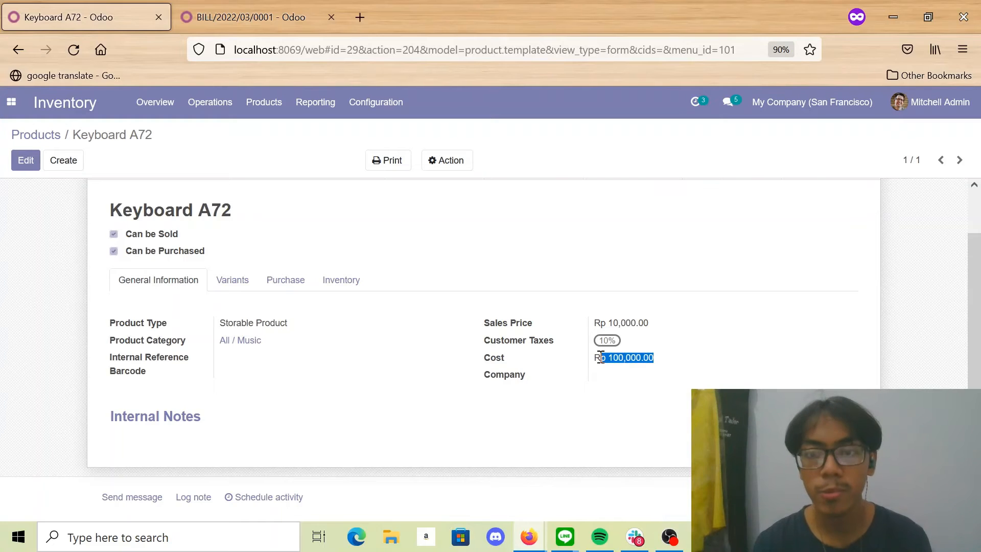
left_click(596, 358)
scroll(562, 363, "up", 1)
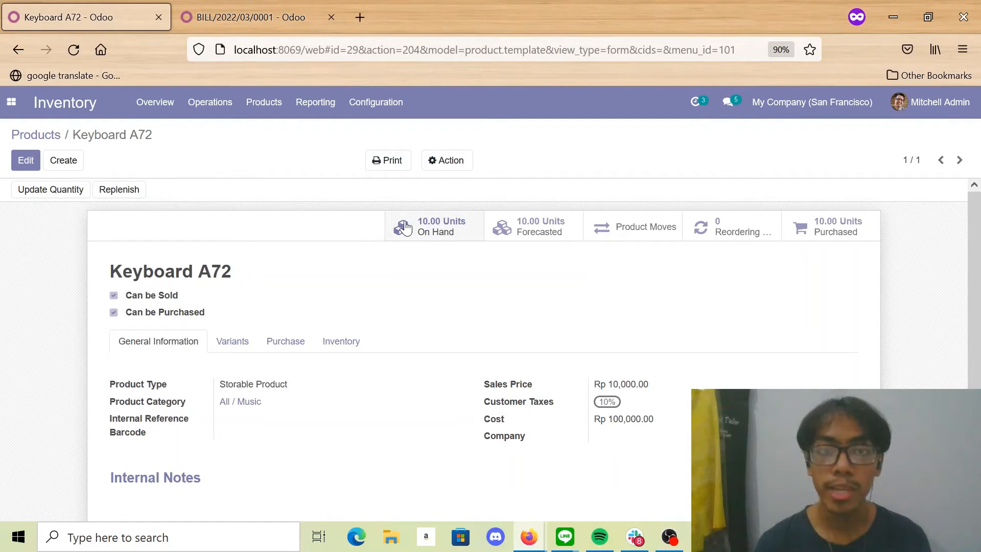
- Save the paid bill in the second browser tab and create a new request for quotation with Azure Interior's first listed contact person as vendor
left_click(305, 6)
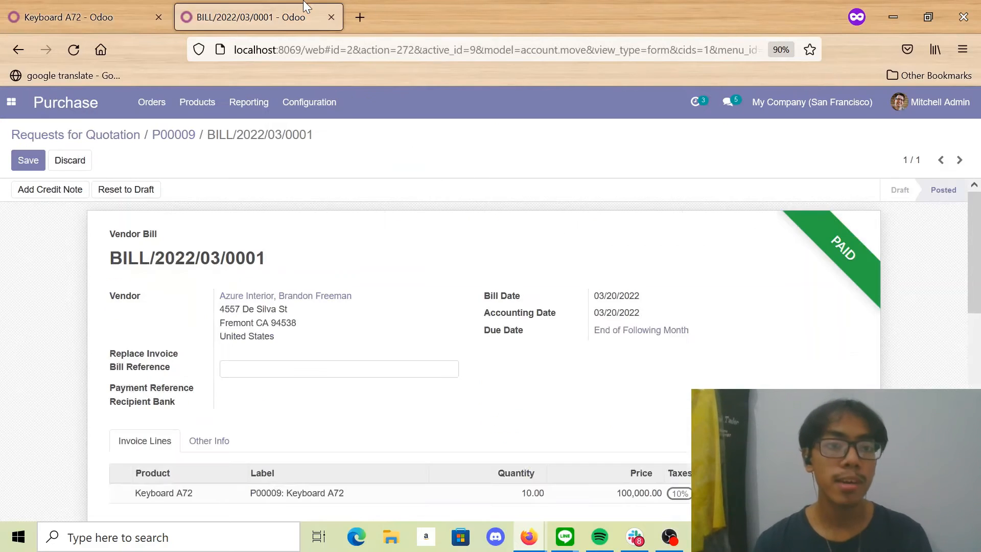
left_click(23, 162)
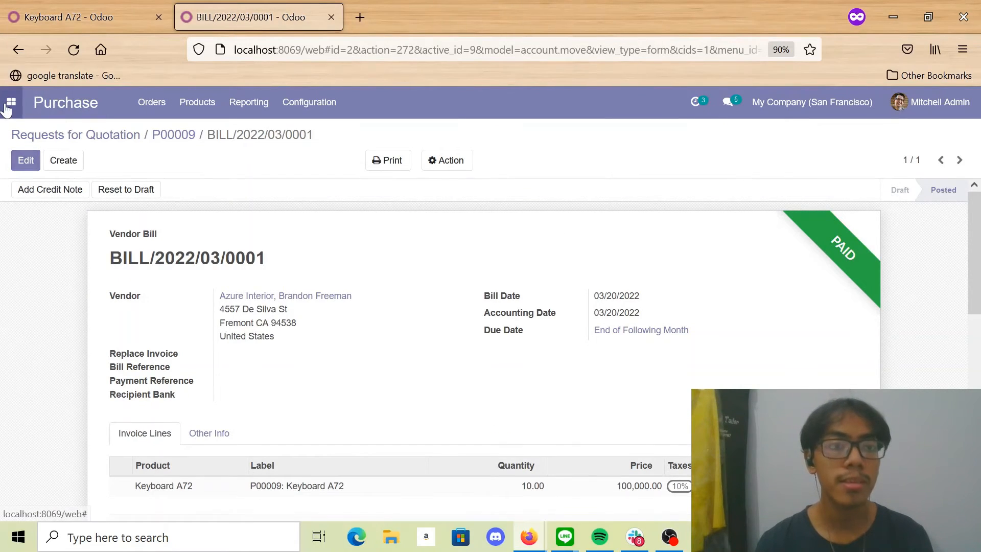
left_click(12, 104)
left_click(34, 149)
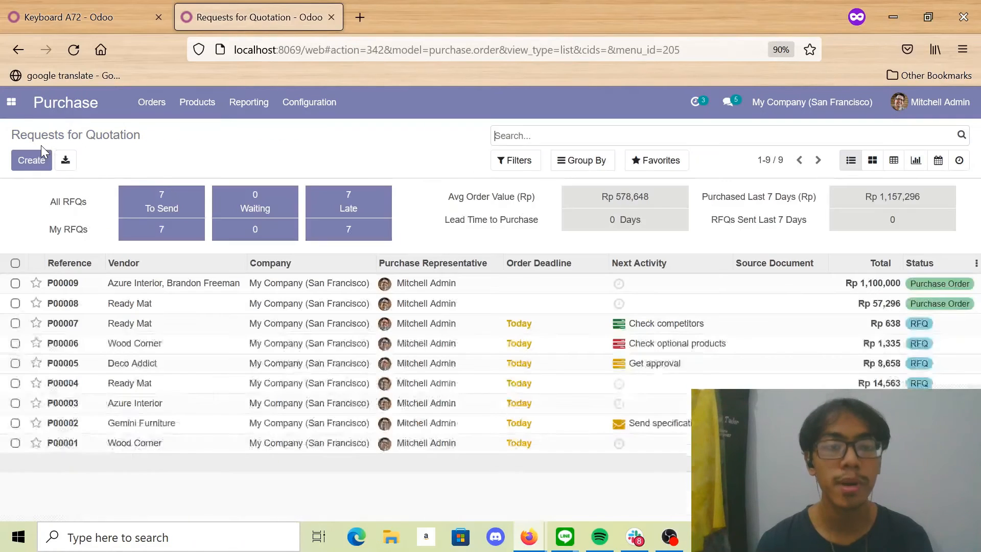
left_click(38, 165)
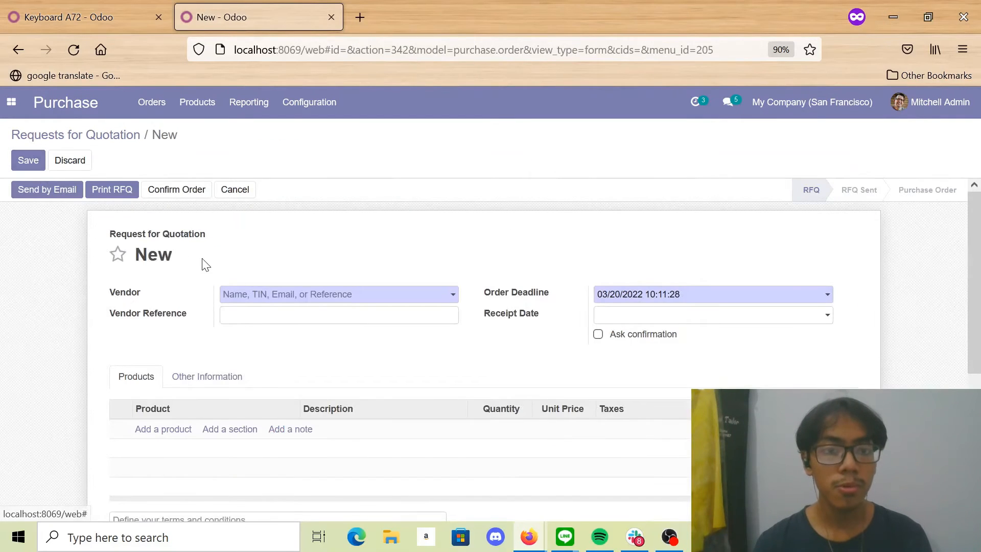
left_click(298, 299)
left_click(307, 333)
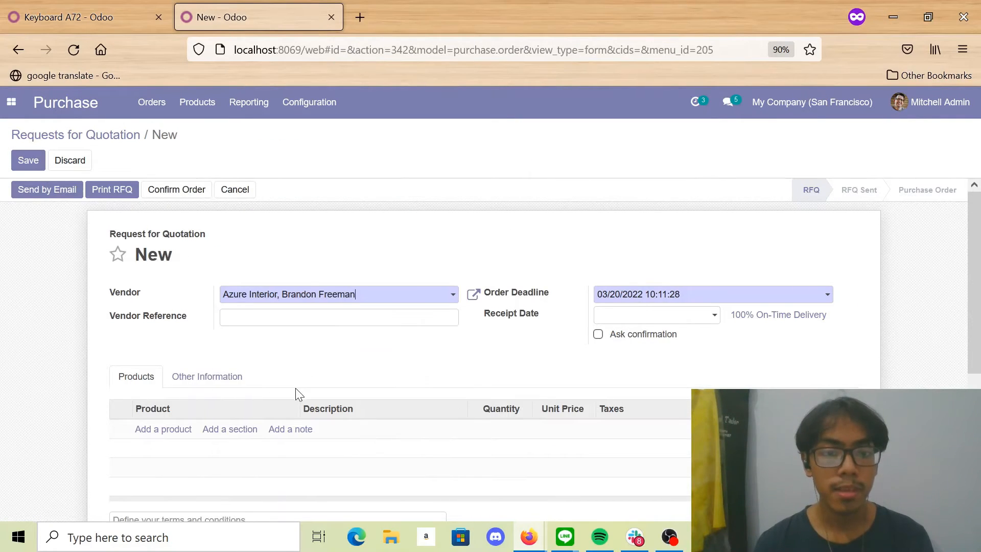
- Add Keyboard A72 as a product line of the request for quotation with a quantity of 10
scroll(167, 384, "down", 2)
left_click(165, 368)
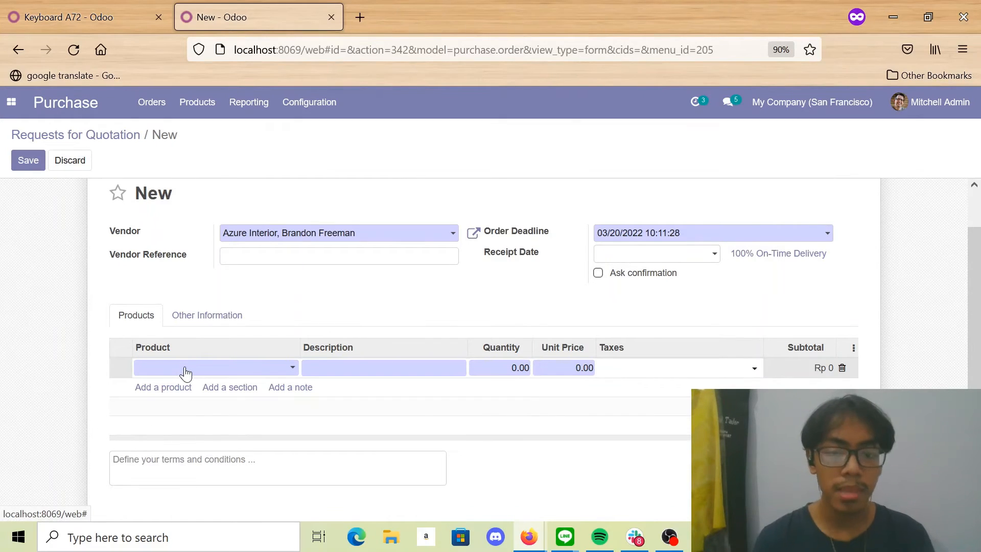
type("keyboard")
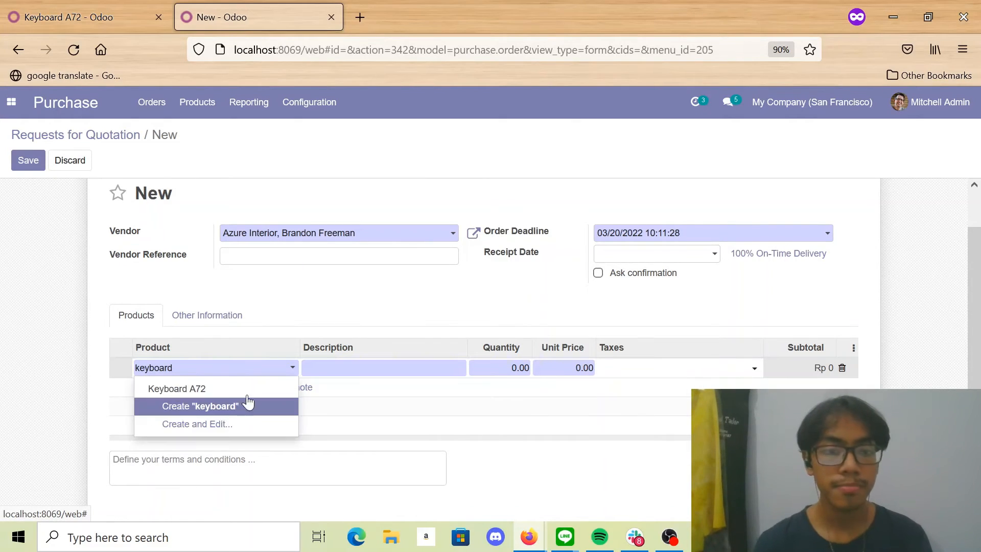
left_click(259, 390)
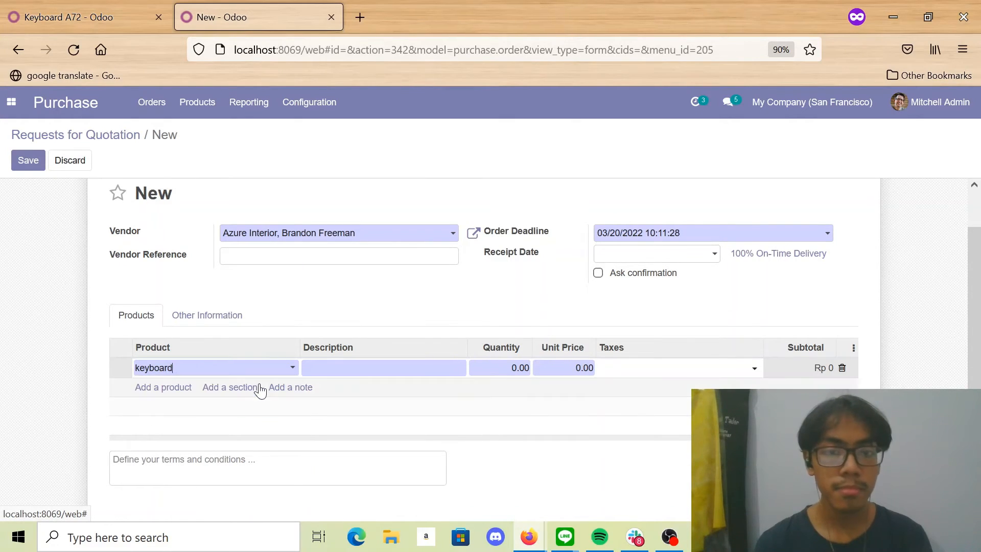
left_click(519, 371)
type("10")
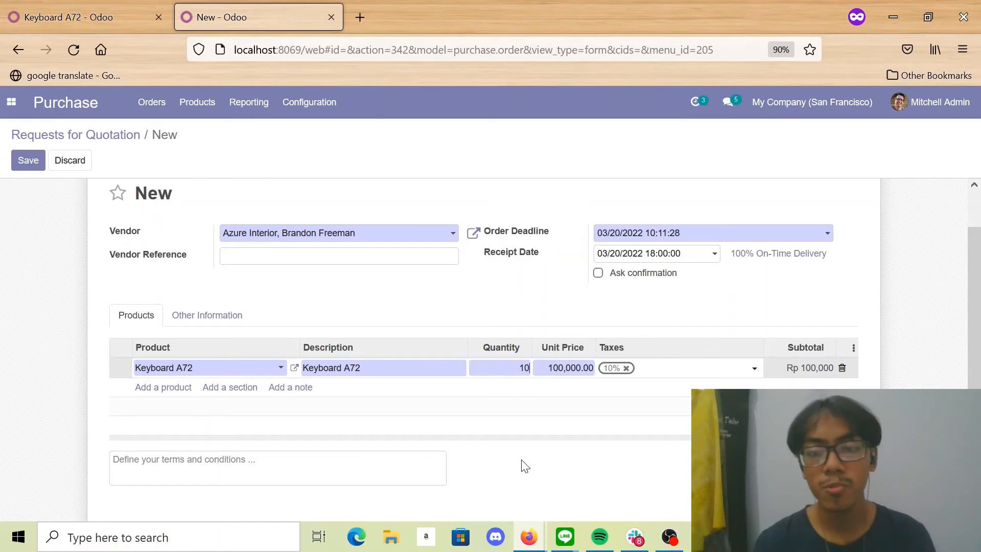
left_click(524, 462)
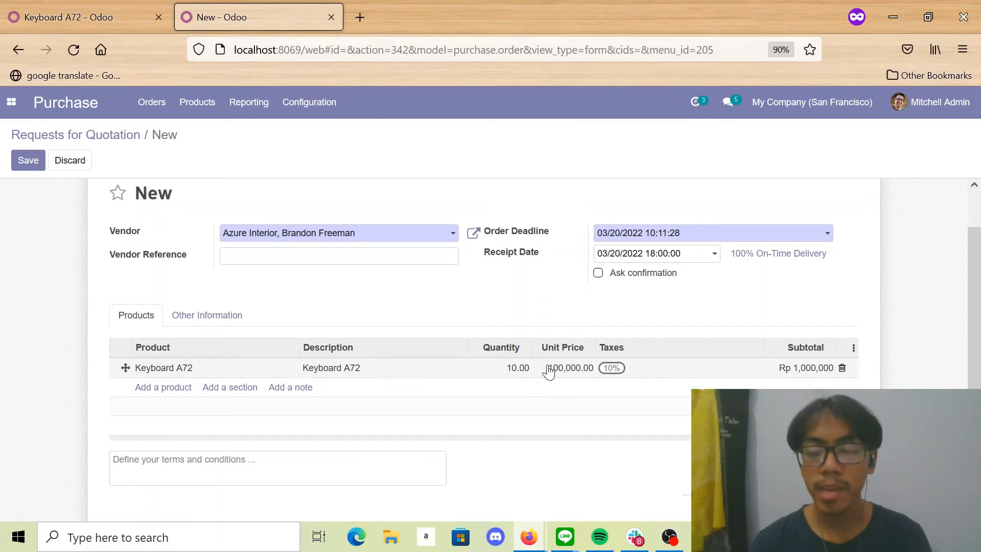
- Set the unit price of the Keyboard A72 line to 200,000
left_click(549, 371)
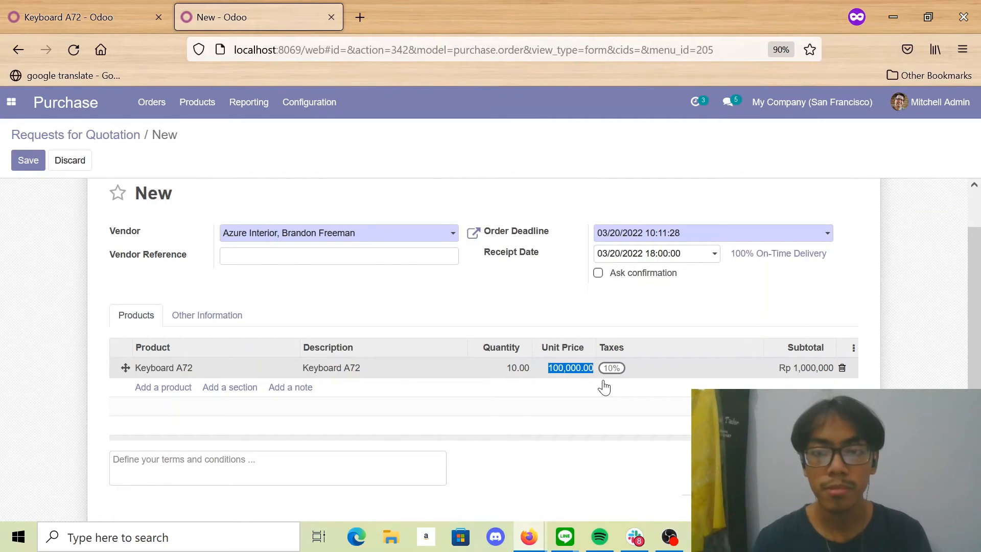
left_click(576, 367)
type("200")
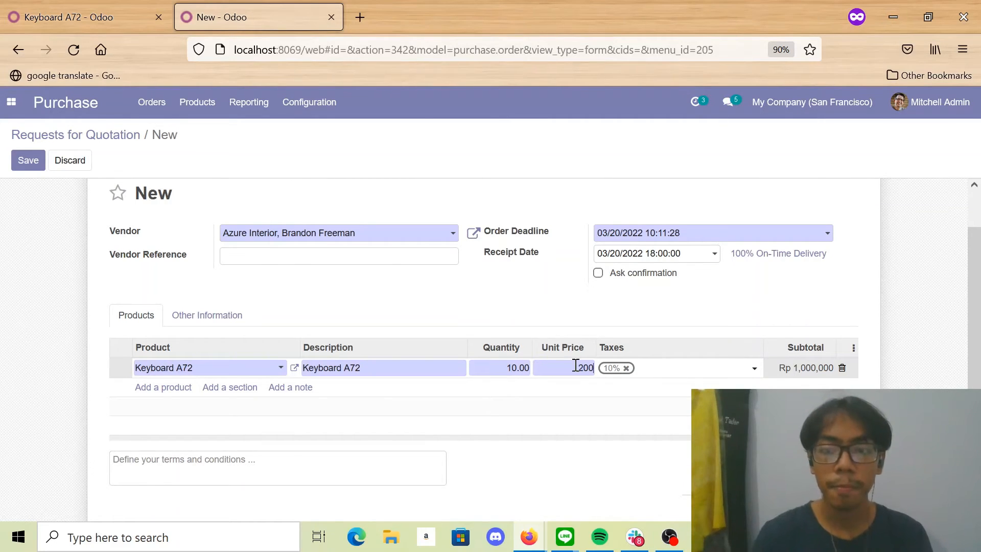
type(",000")
left_click(566, 396)
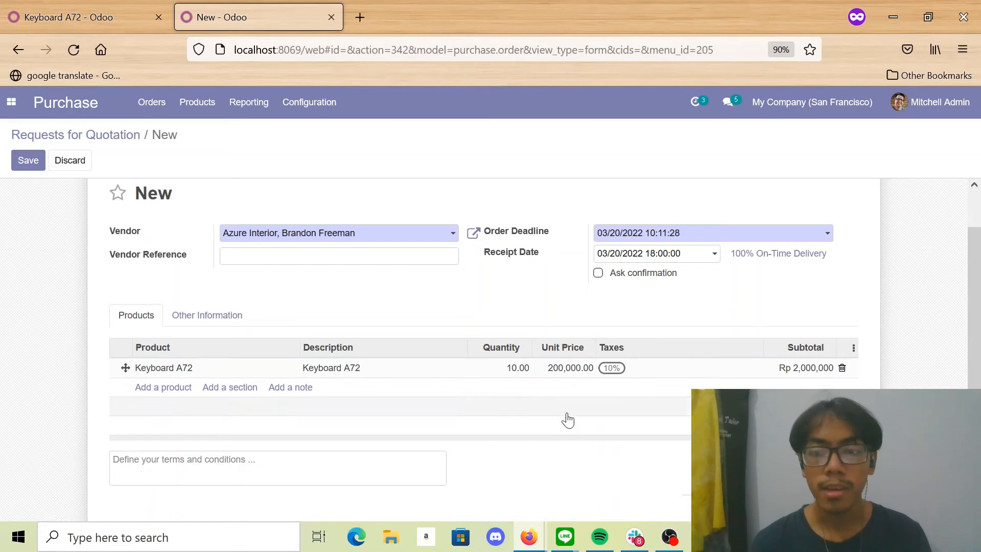
- Save the request for quotation and confirm it as a purchase order
scroll(509, 433, "down", 1)
scroll(510, 433, "up", 2)
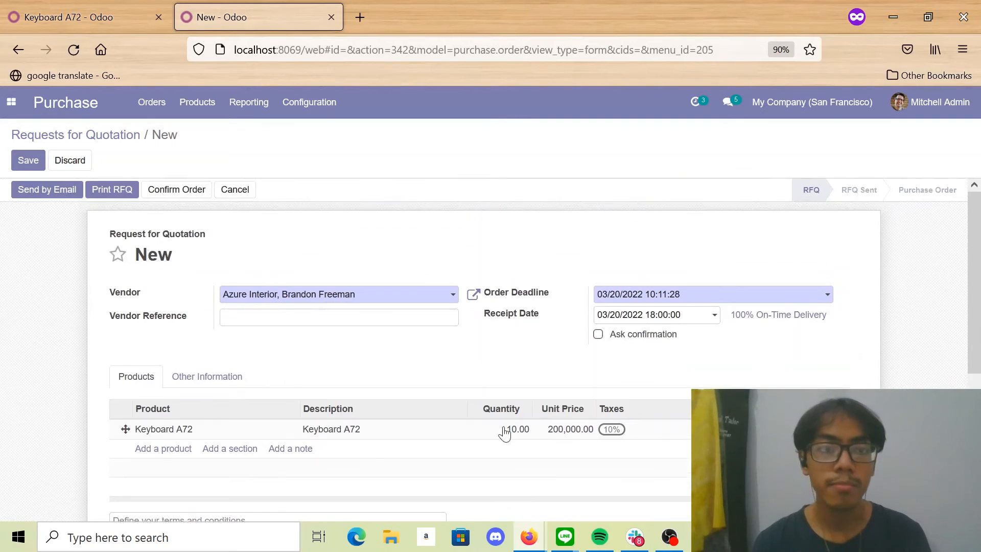
left_click(28, 160)
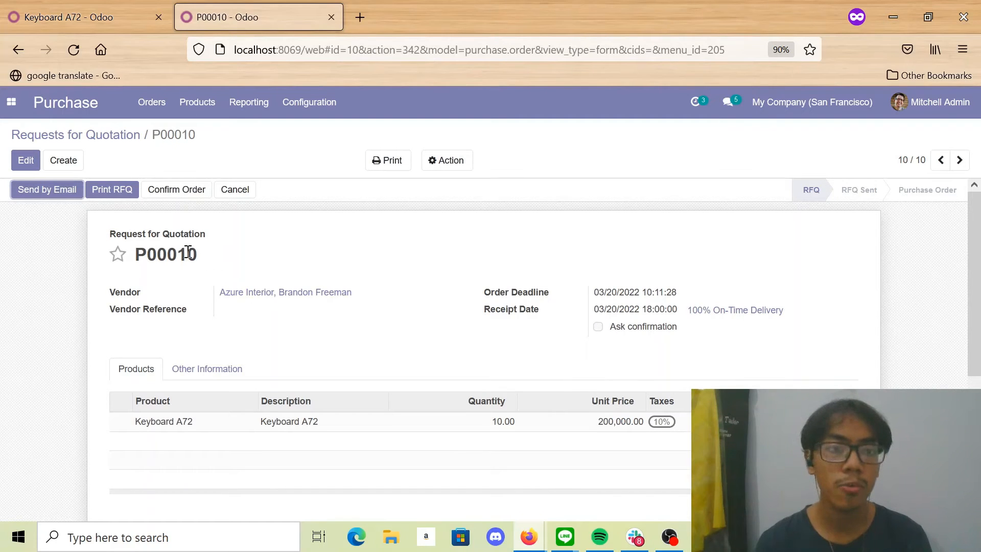
left_click(164, 191)
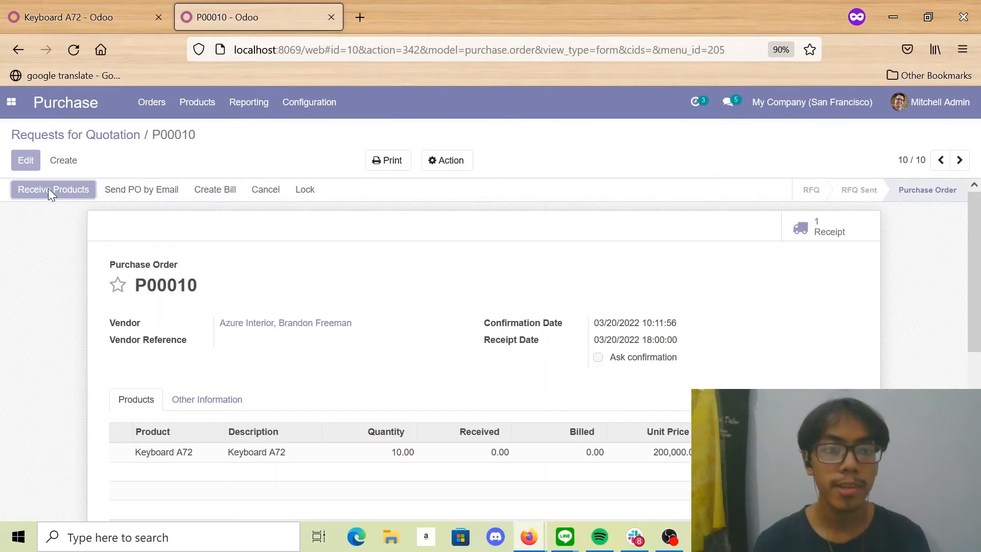
- Receive the ordered Keyboard A72 units and validate the receipt for the full quantity
left_click(49, 192)
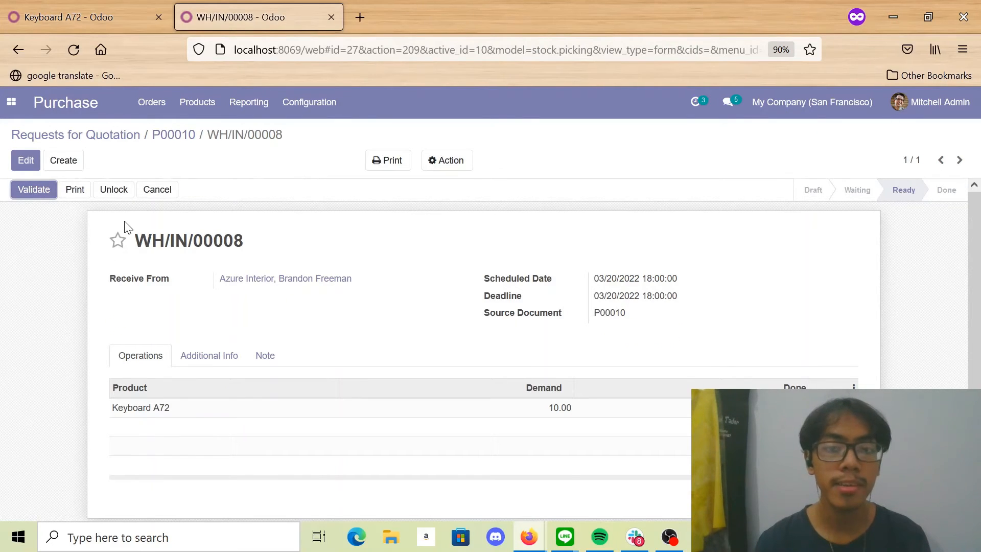
left_click(26, 185)
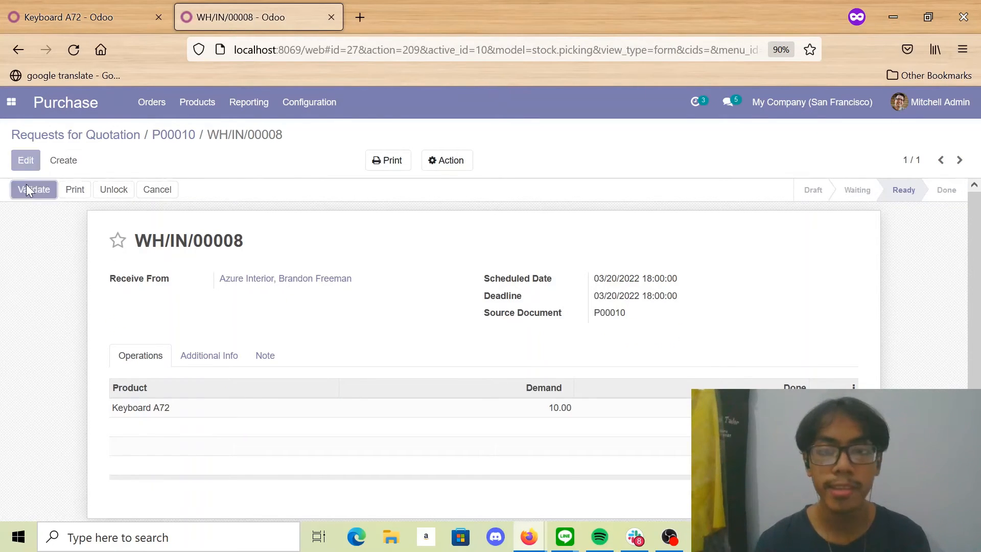
left_click(186, 226)
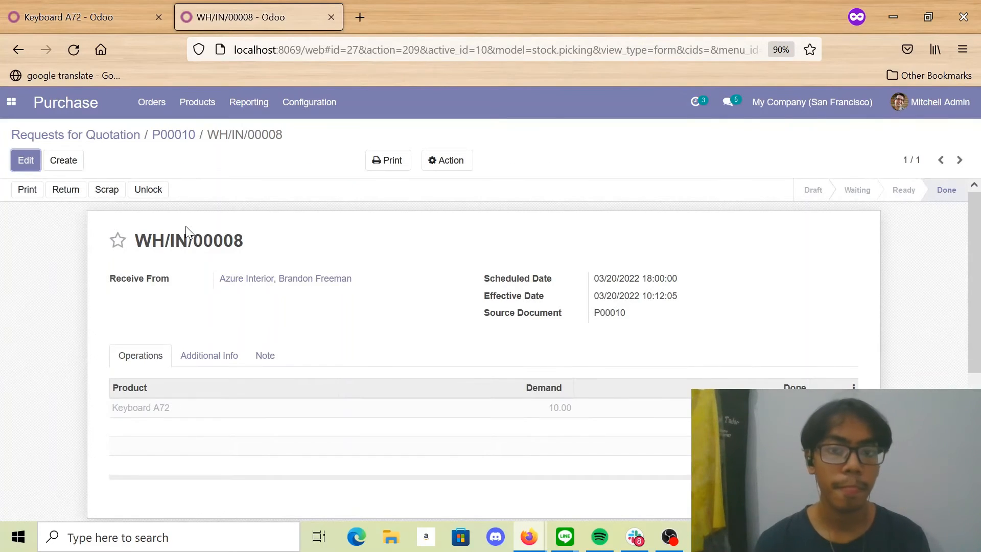
- Return to purchase order P00010, create its vendor bill and set the bill date to 03/20/2022
left_click(185, 135)
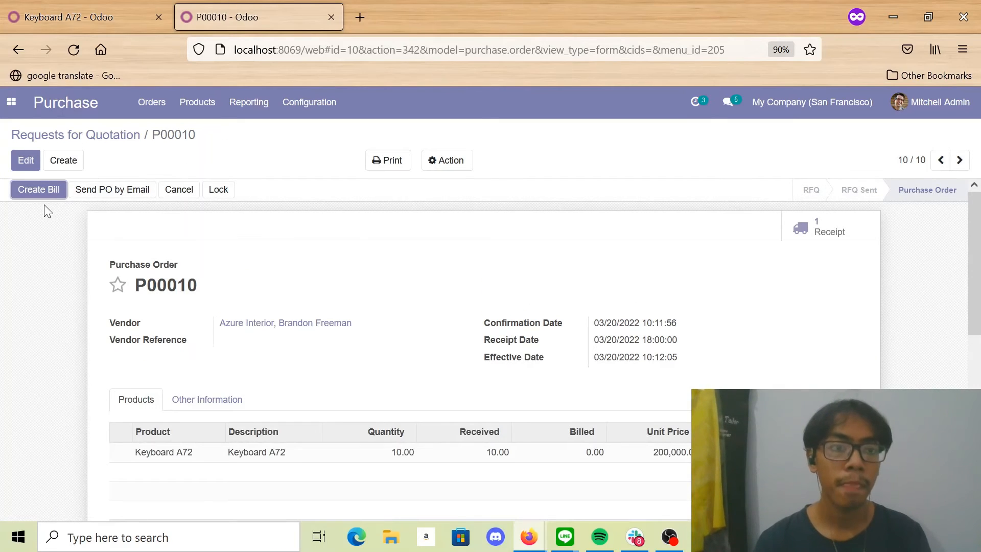
left_click(53, 193)
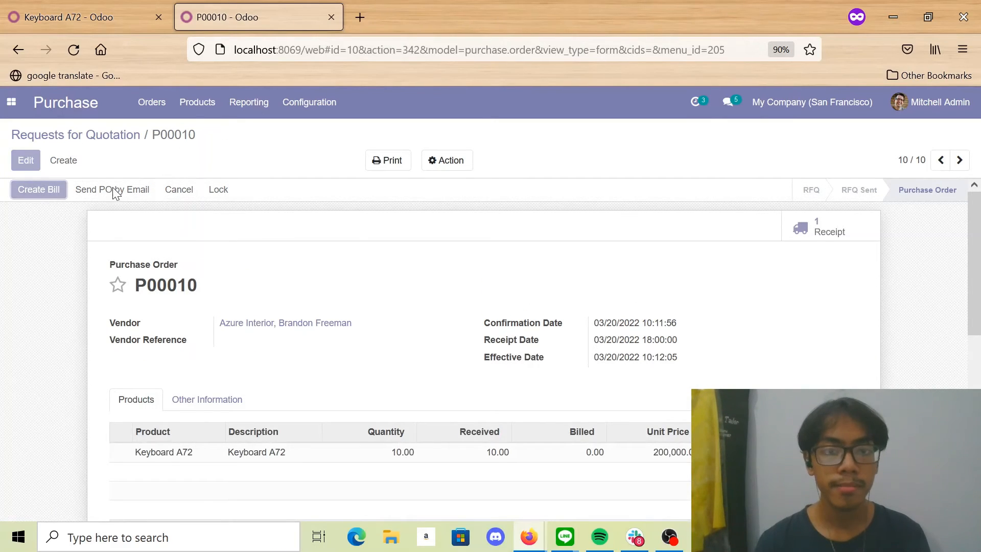
scroll(138, 204, "down", 2)
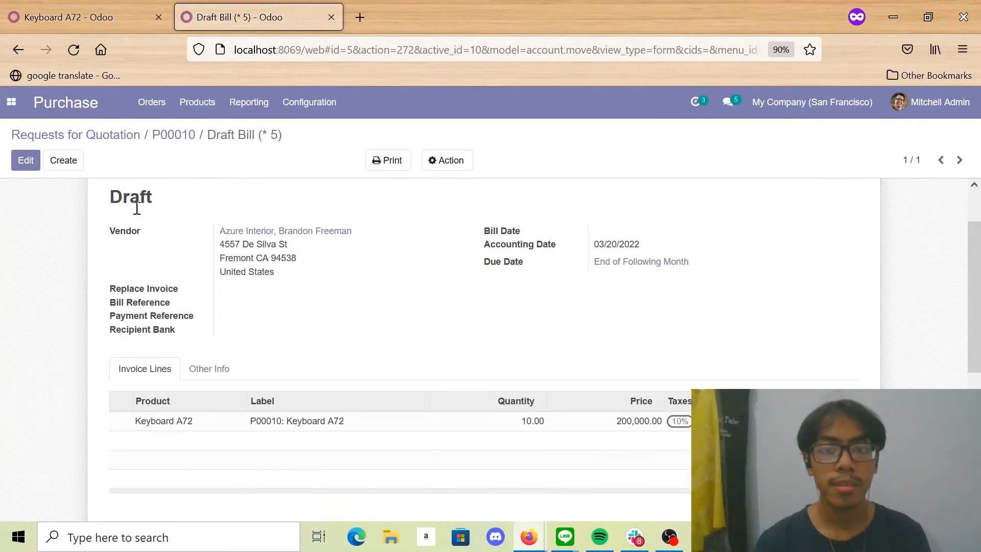
scroll(137, 208, "up", 2)
left_click(26, 160)
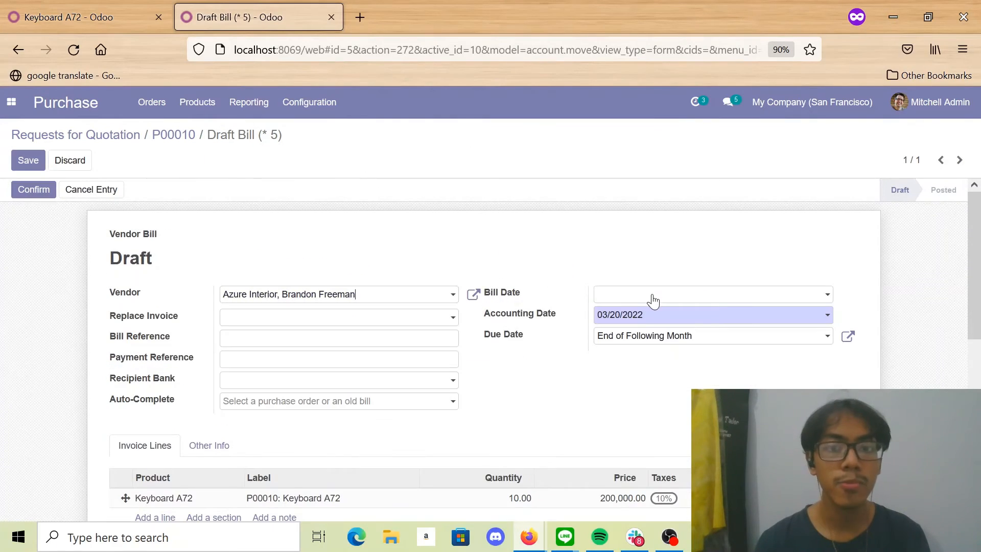
left_click(654, 300)
left_click(640, 416)
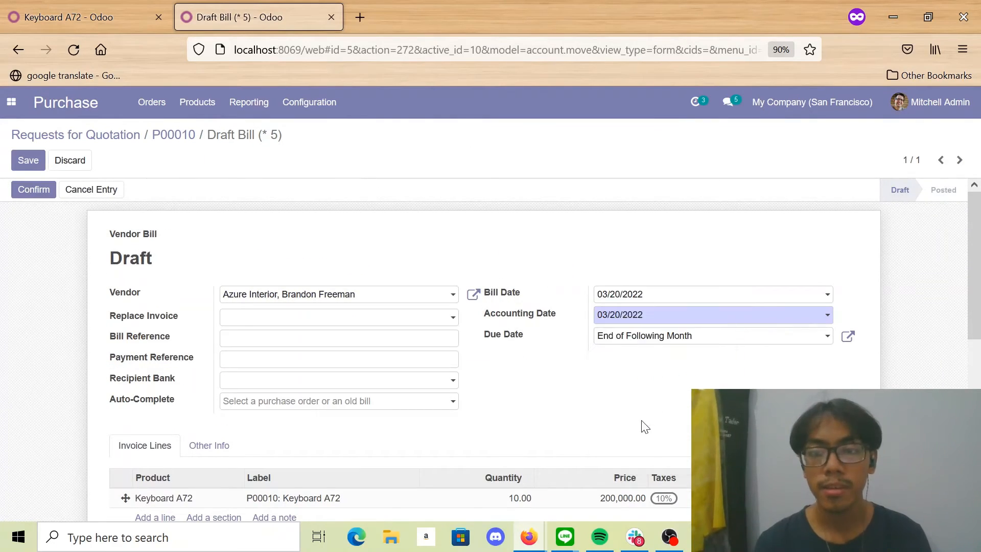
- Confirm the vendor bill and register its Rp2,200,000 payment through the Bank journal, dated 03/20/2022
left_click(31, 190)
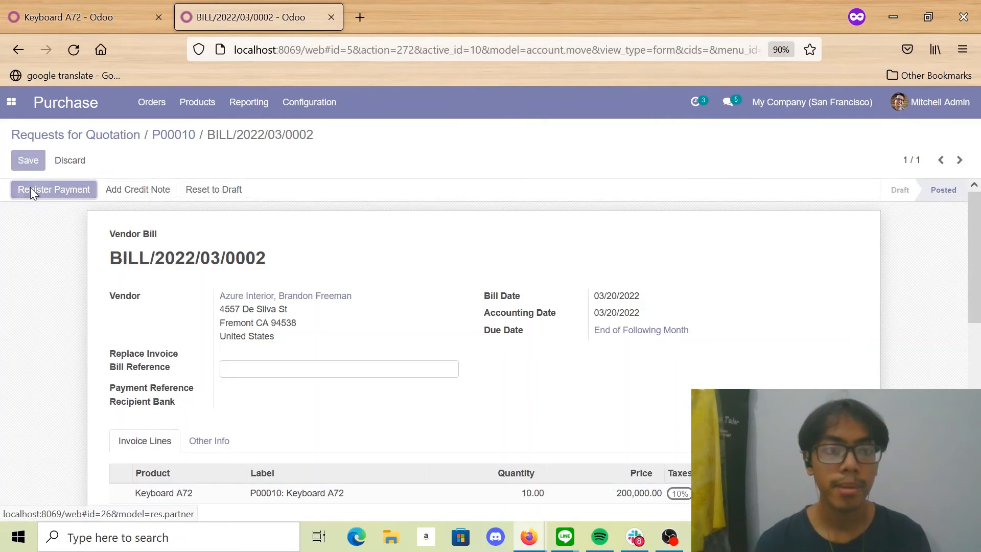
left_click(30, 189)
left_click(209, 286)
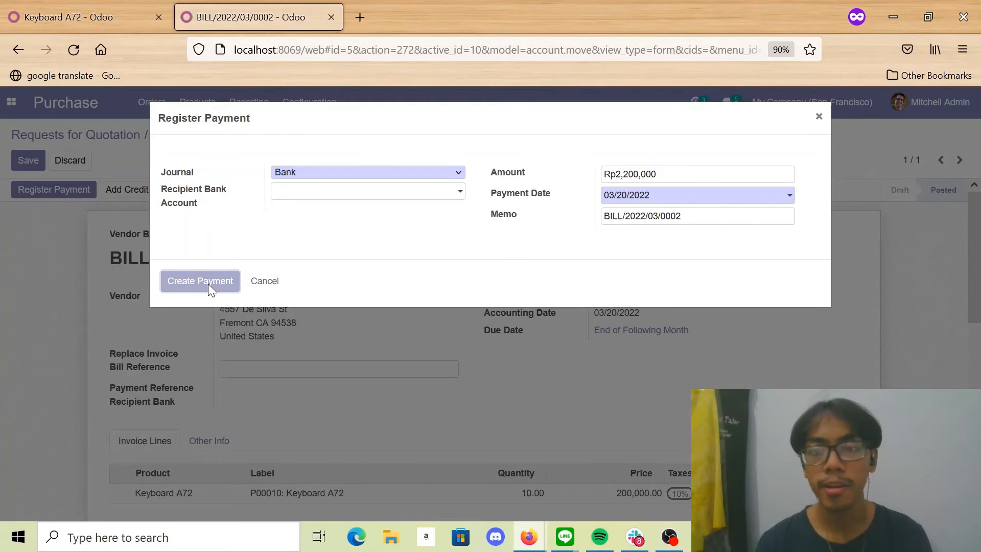
scroll(209, 288, "down", 2)
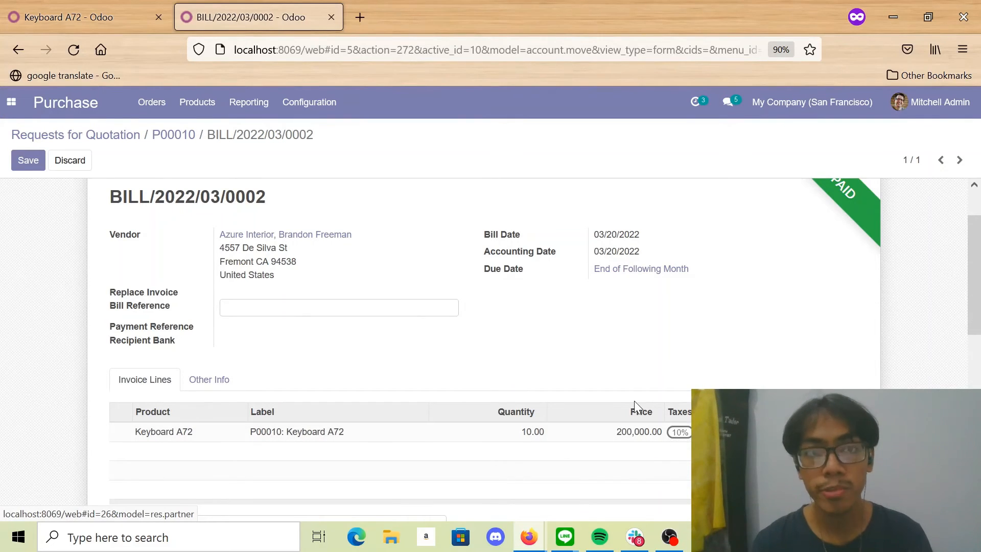
- Switch to the first browser tab, reload the Keyboard A72 product and check its cost after the second purchase
left_click(40, 6)
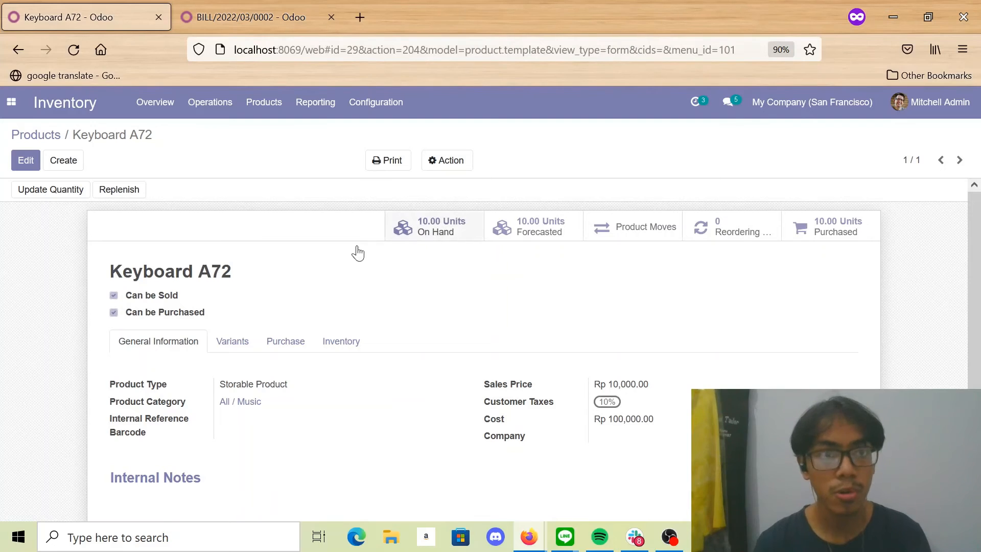
left_click(70, 41)
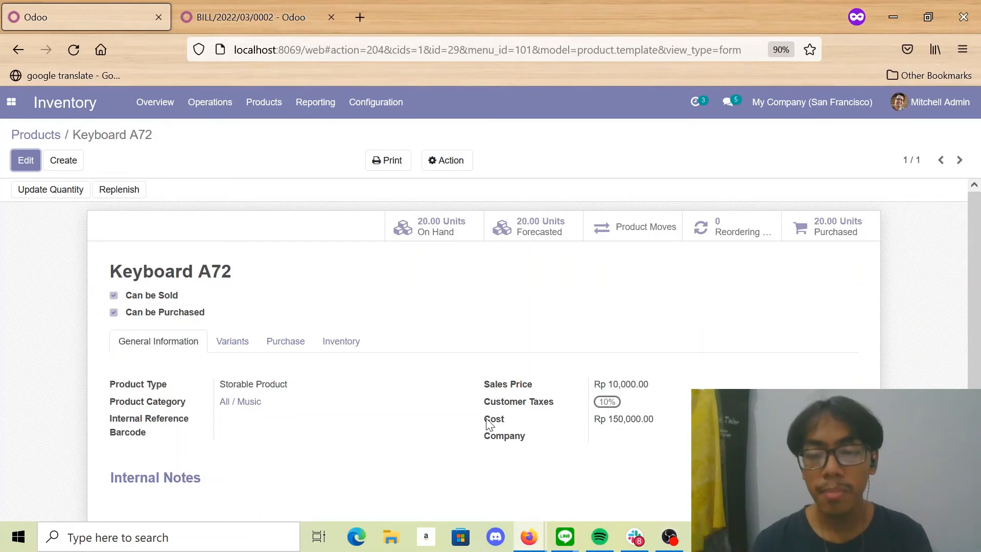
left_click_drag(486, 419, 576, 423)
left_click(624, 423)
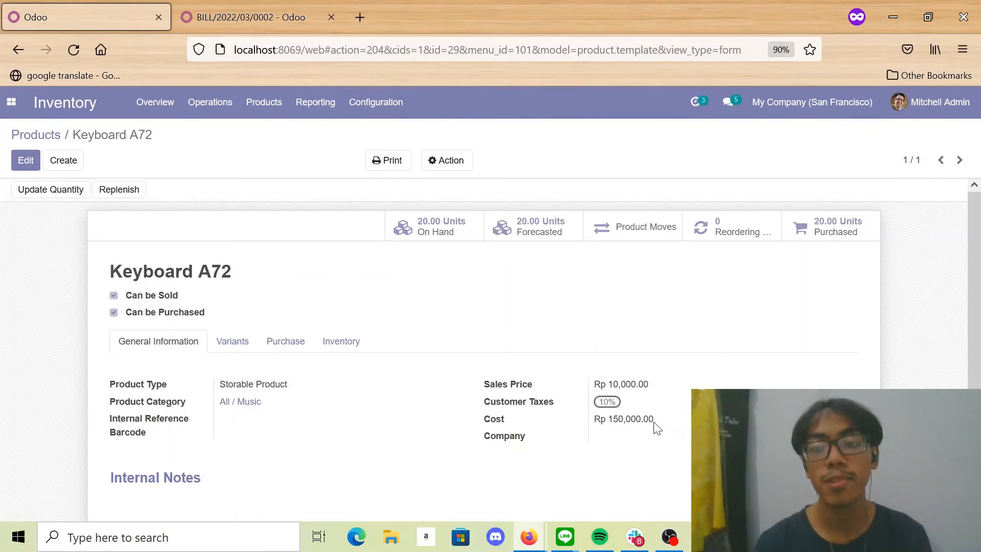
left_click_drag(655, 422, 594, 423)
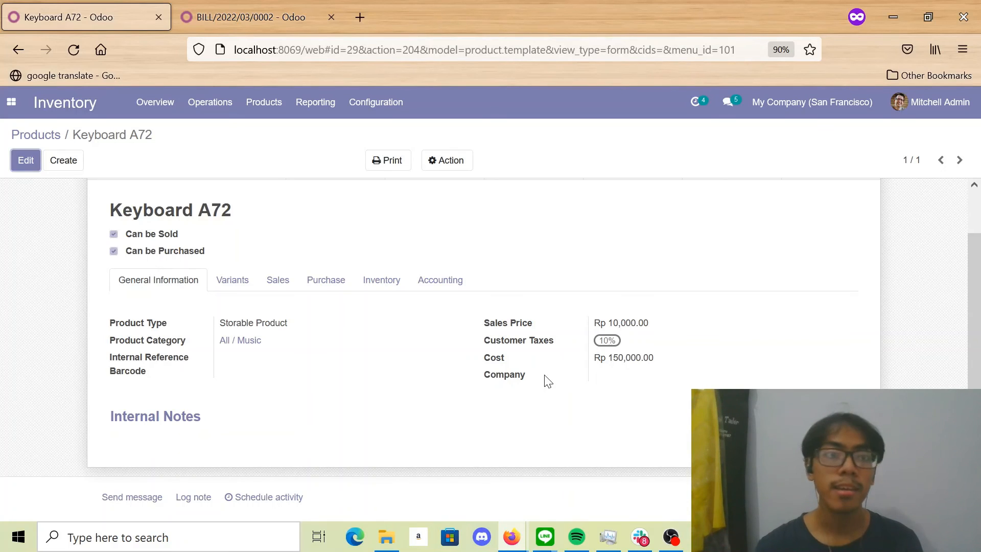
- Open the journal entries list in Accounting to view the inventory valuation entries
left_click(10, 104)
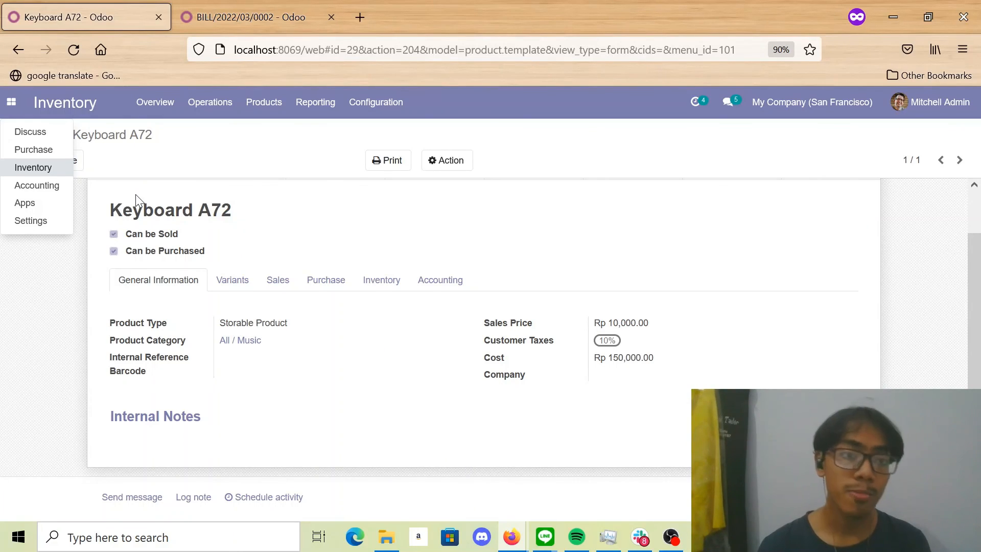
left_click(47, 186)
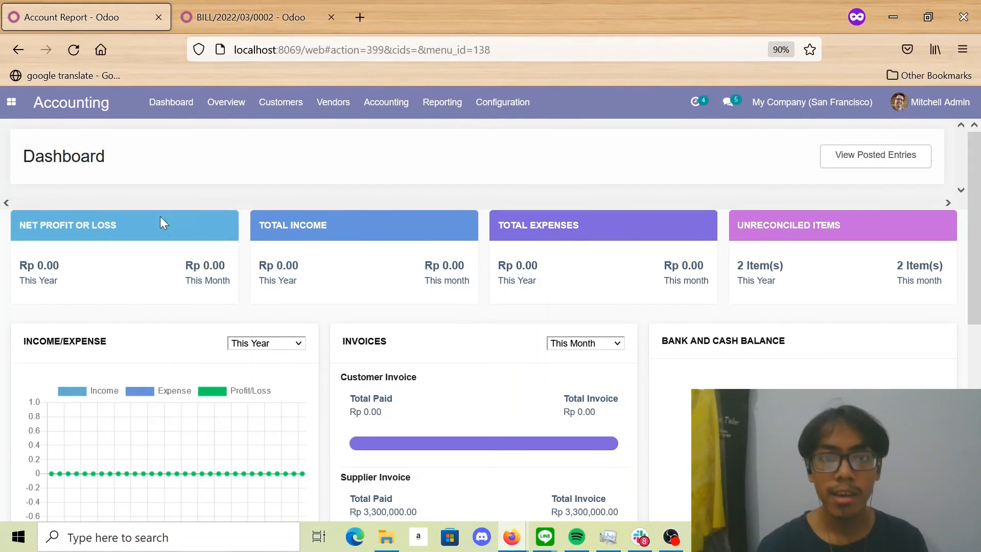
left_click(394, 107)
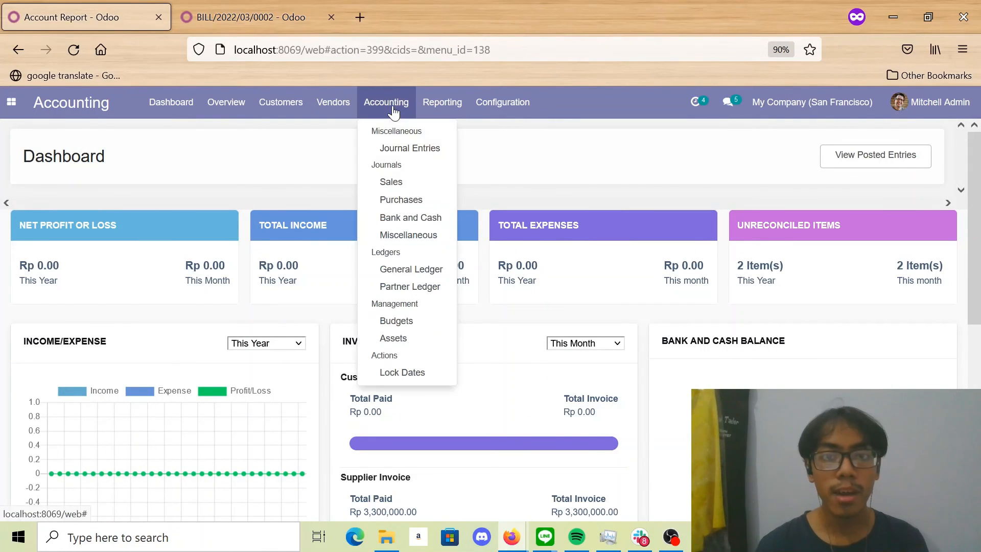
left_click(412, 150)
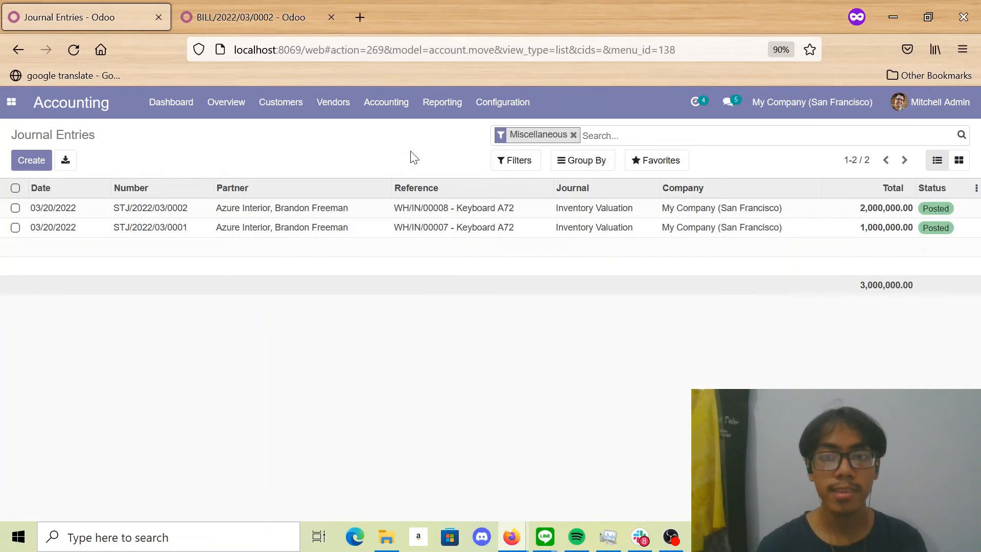